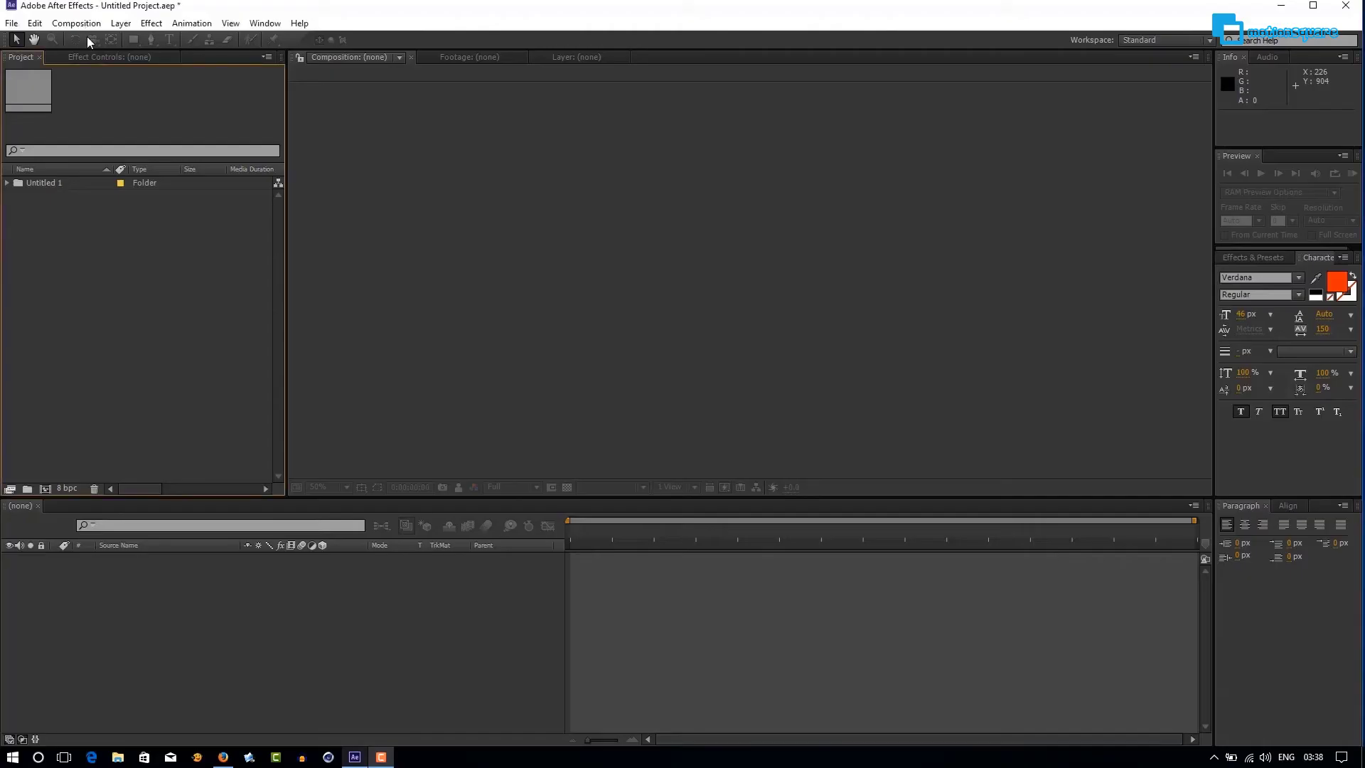
# Create a 10-second 1920×1080 HDTV 29.97 composition named Explosions with a white background
pyautogui.click(77, 23)
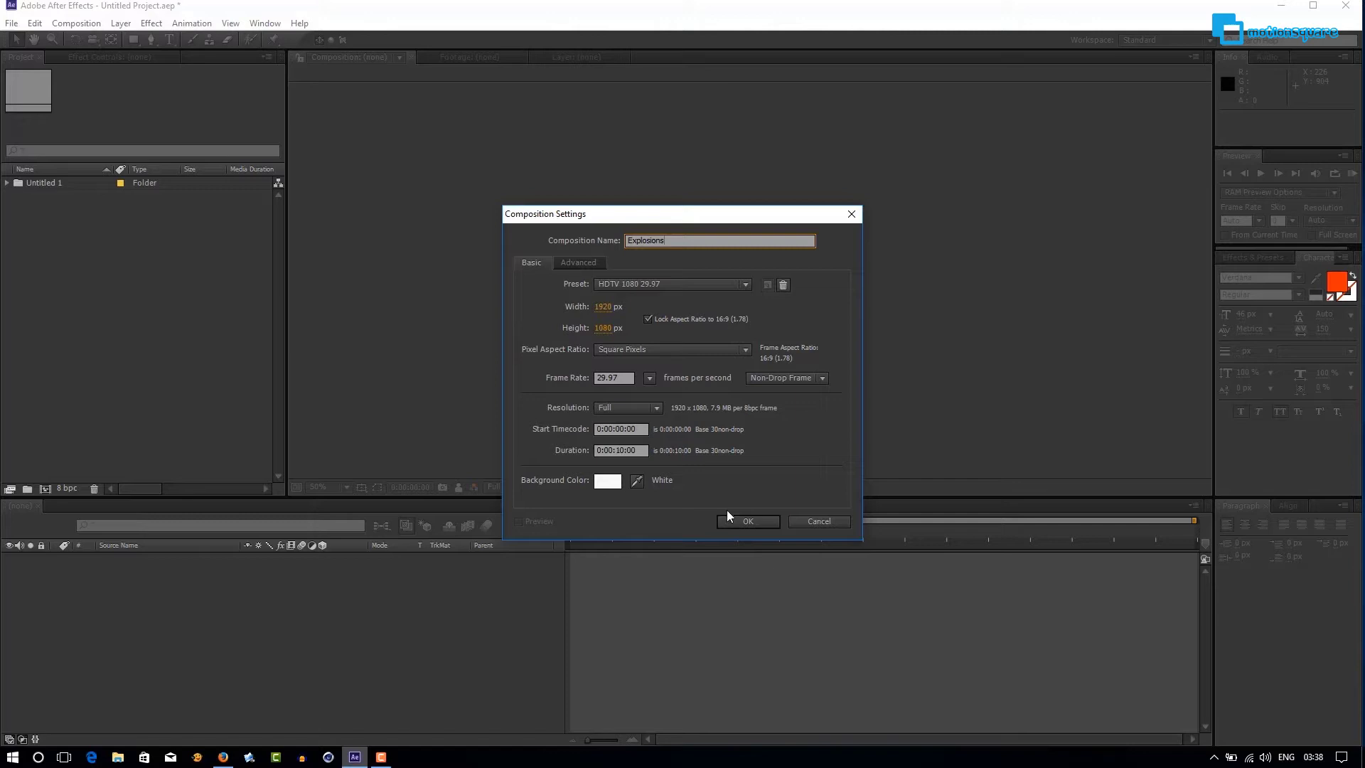
pyautogui.click(740, 523)
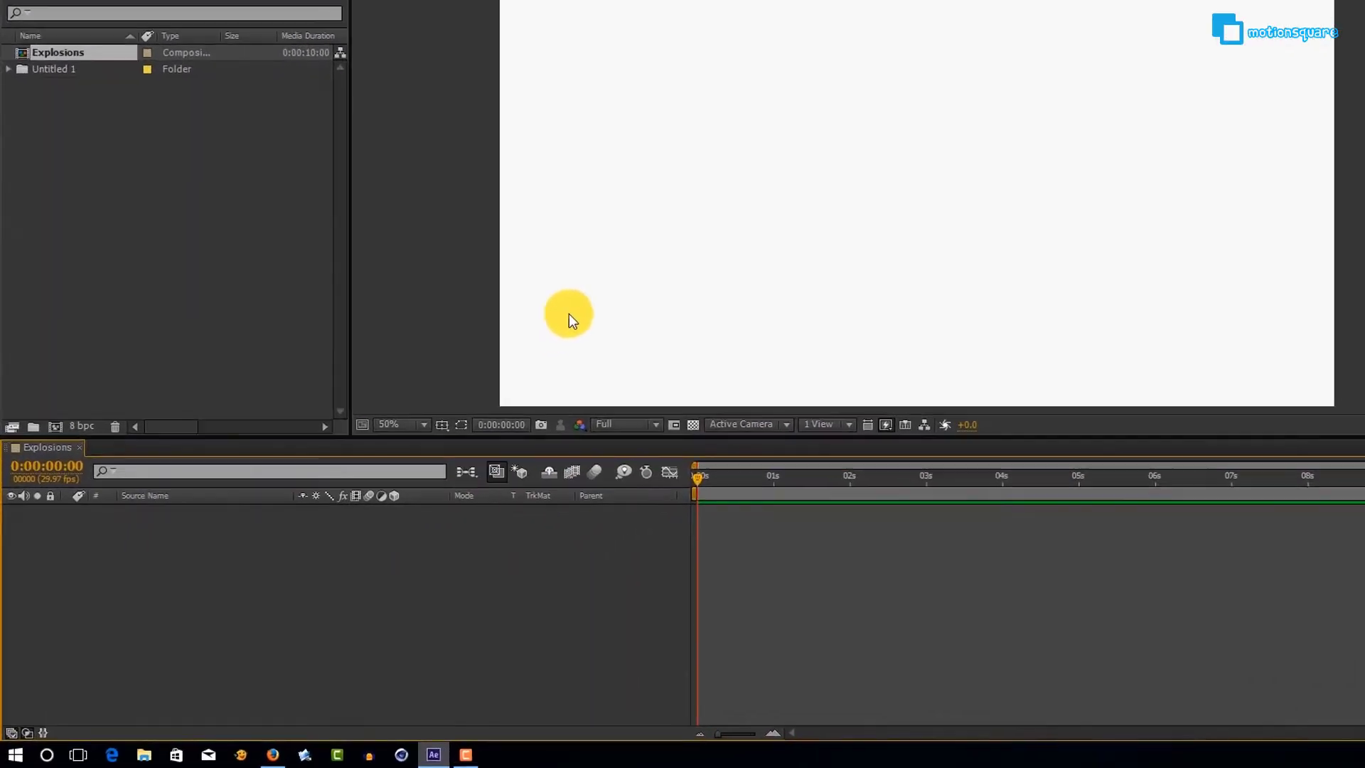
# Add a new shape layer to the Explosions timeline and expand its contents
pyautogui.rightClick(219, 647)
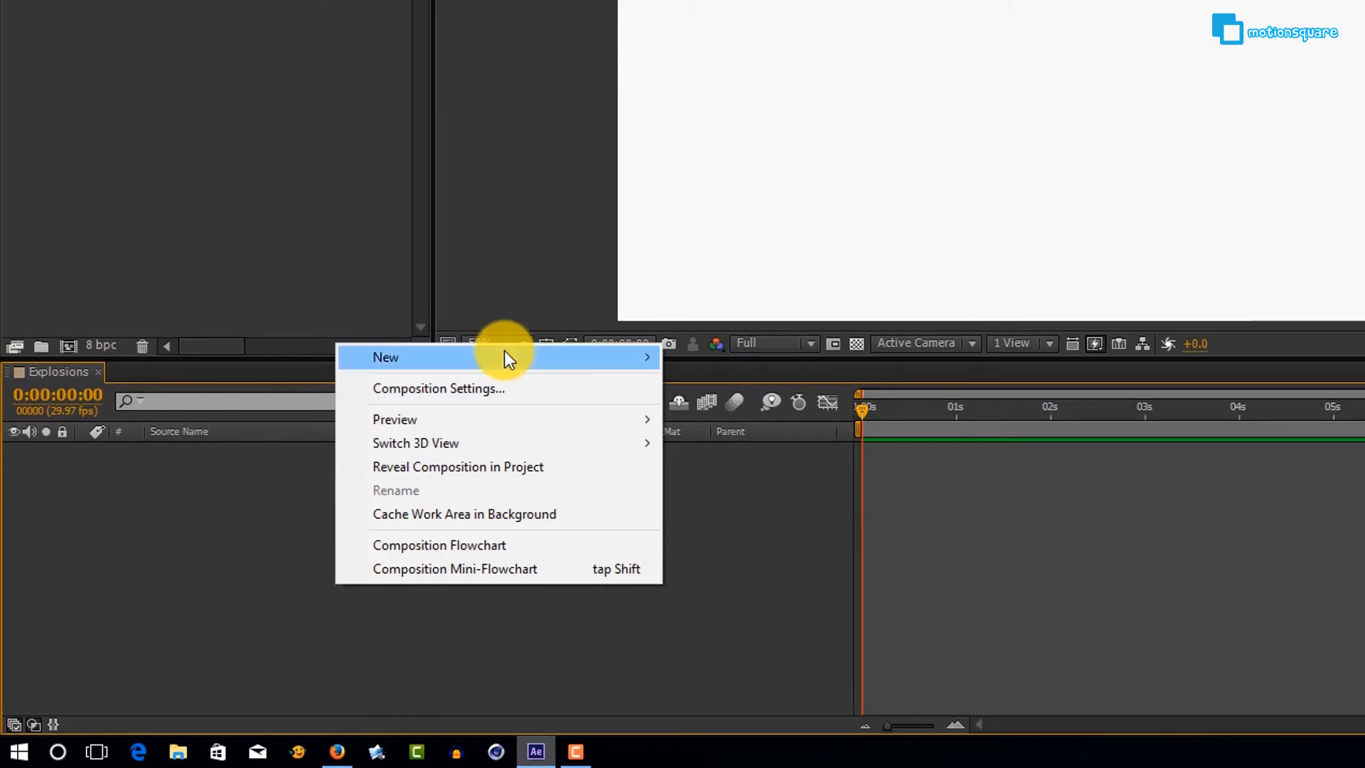
pyautogui.moveTo(502, 358)
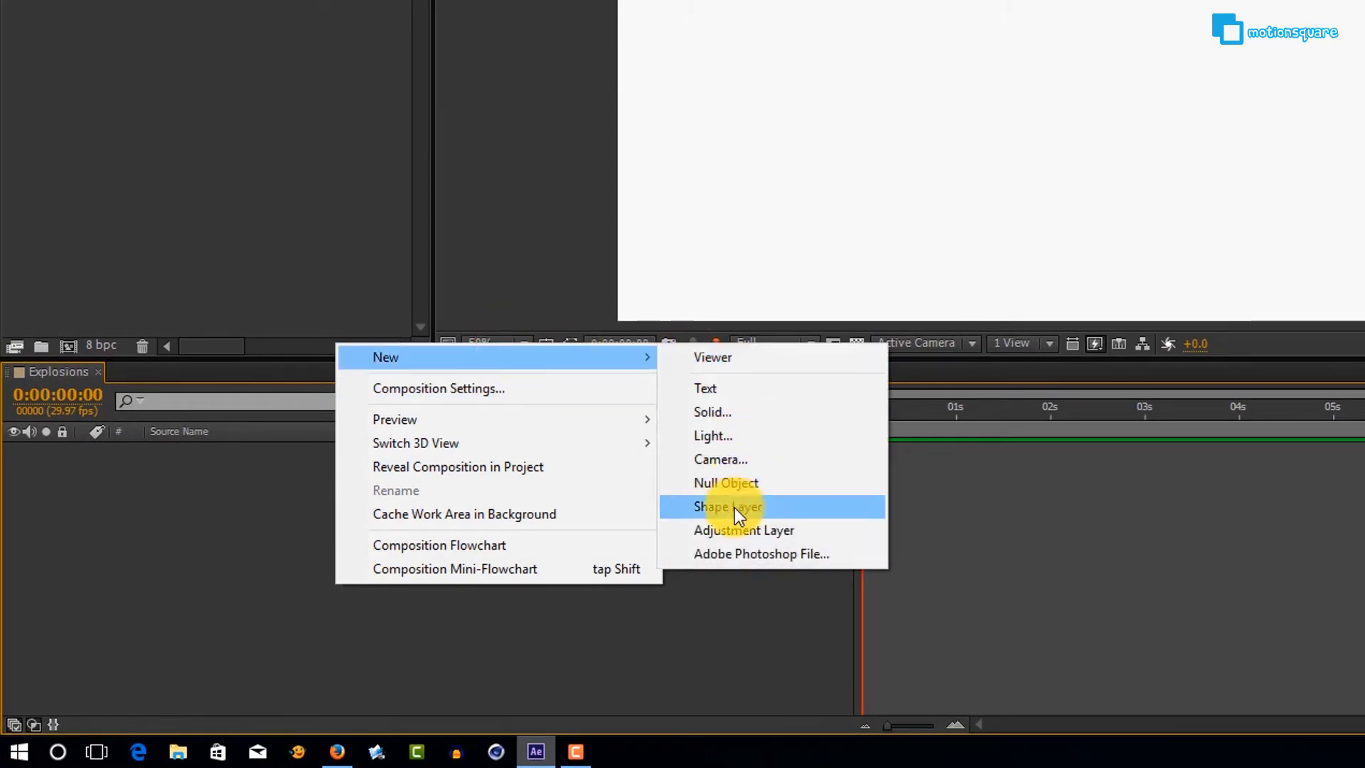
pyautogui.click(735, 508)
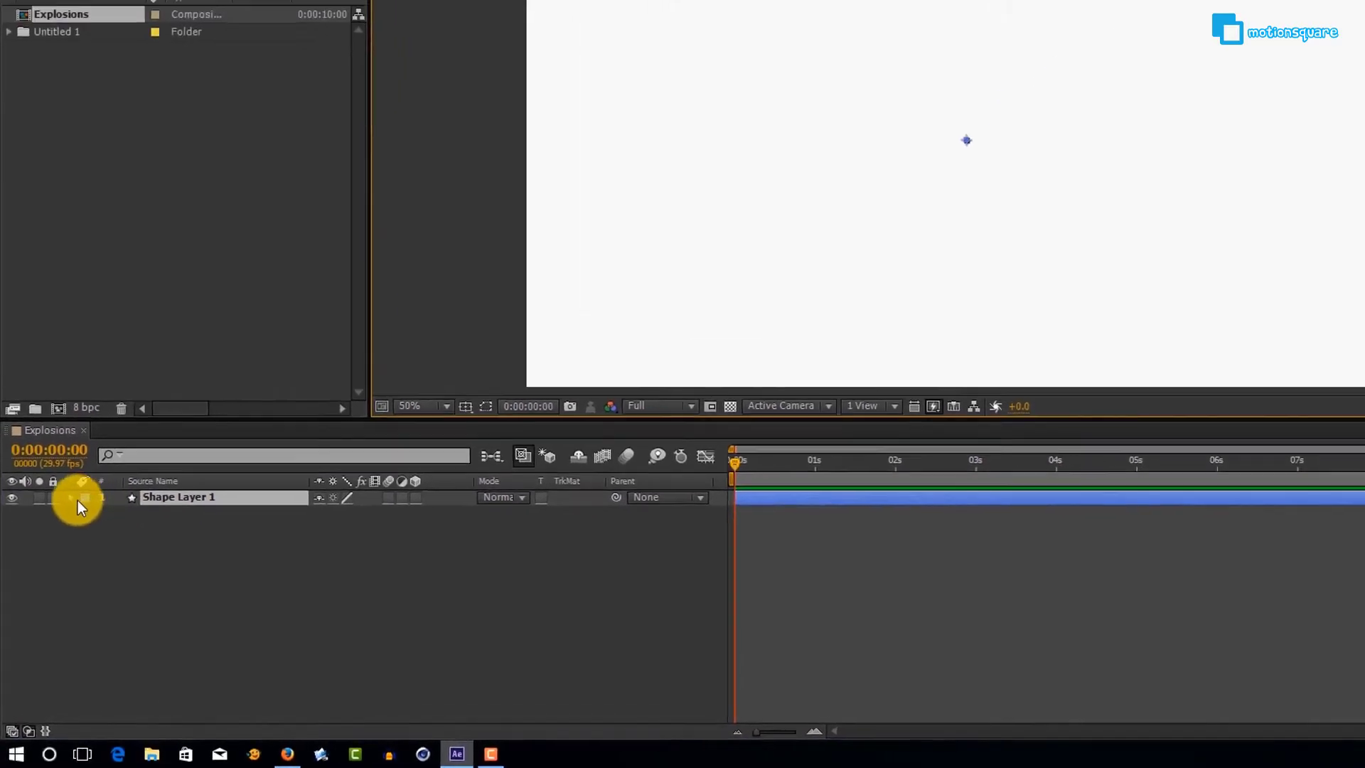
pyautogui.click(77, 510)
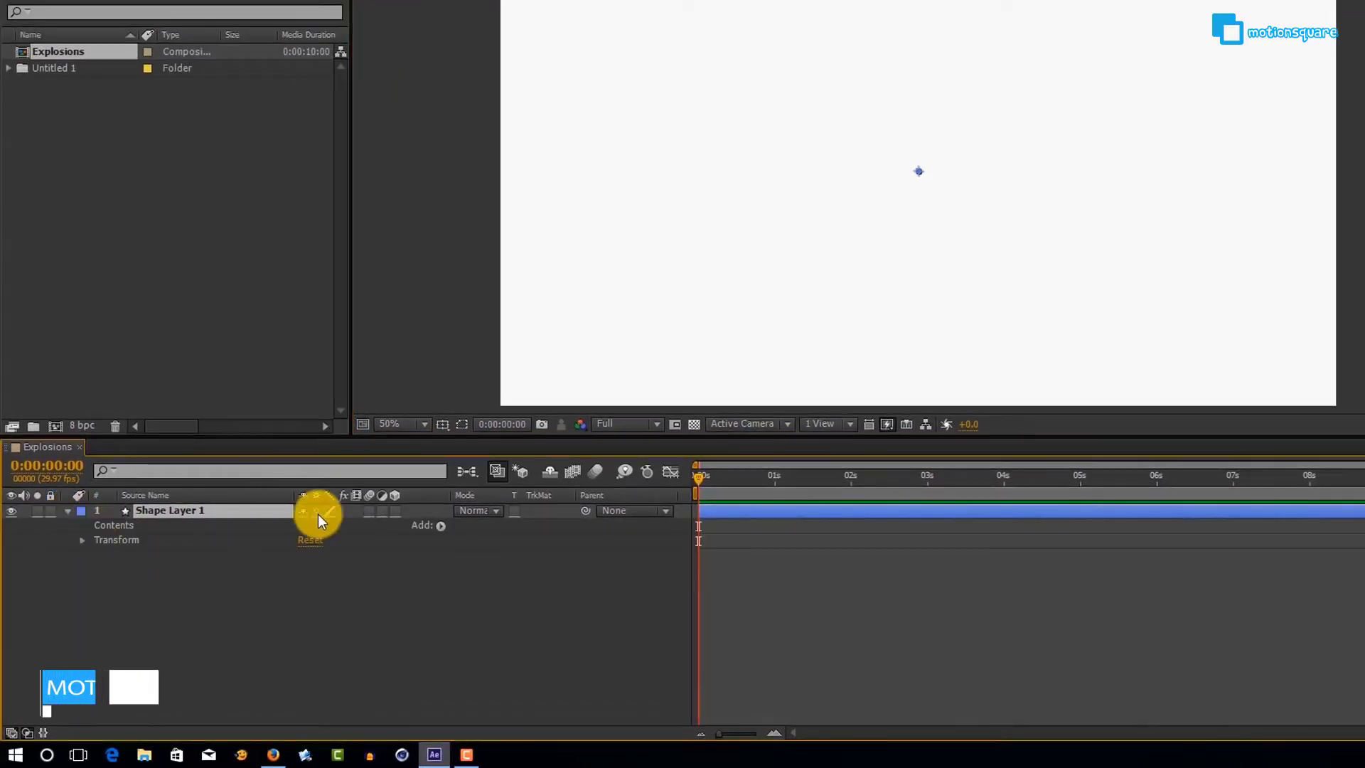
# Add an ellipse path and a fill to the shape layer
pyautogui.click(440, 524)
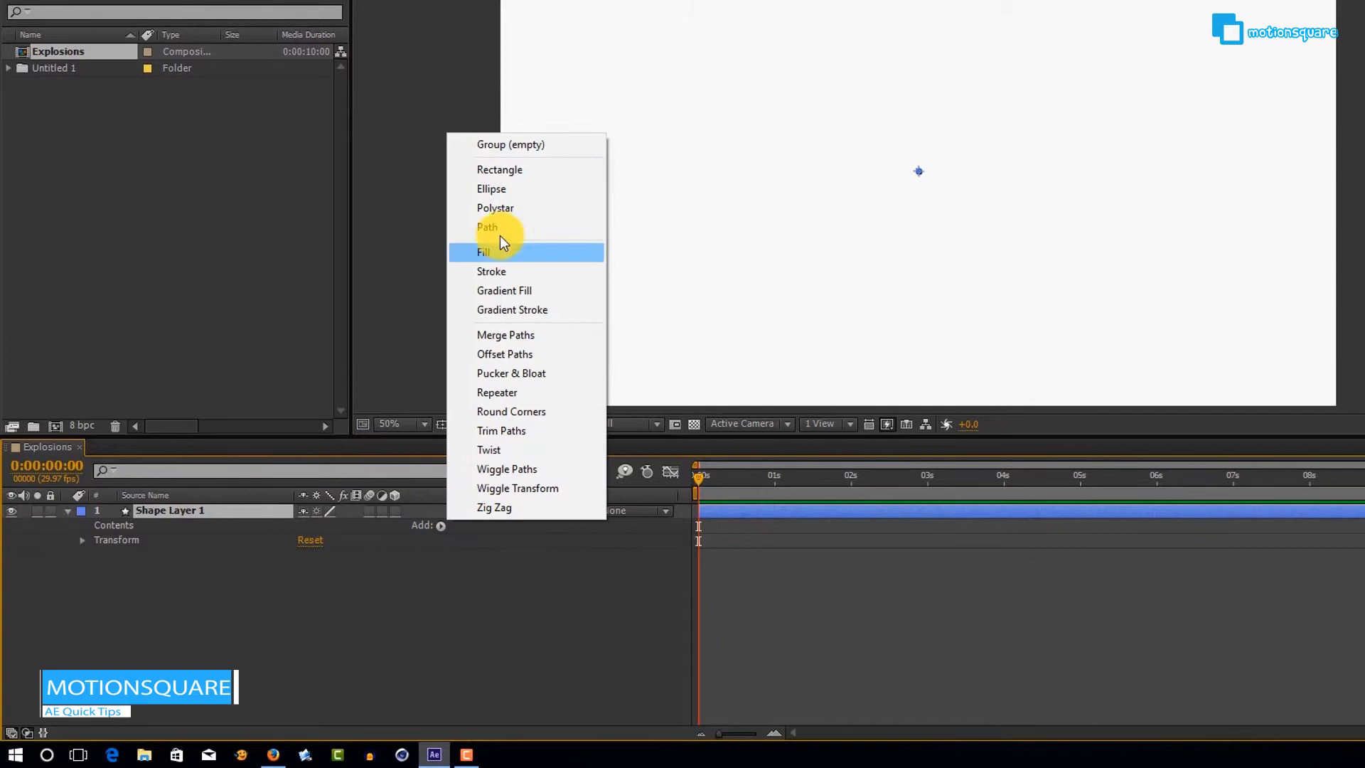
pyautogui.click(511, 188)
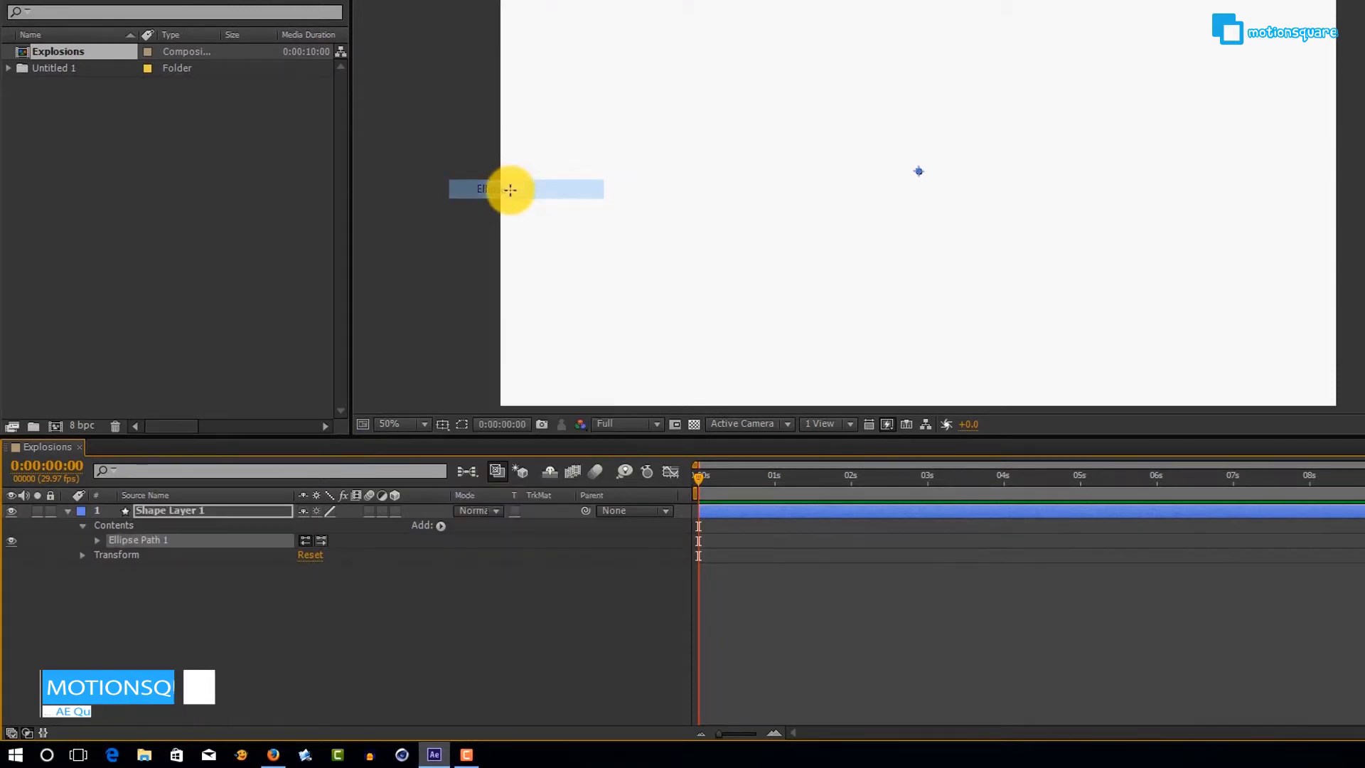
pyautogui.click(438, 525)
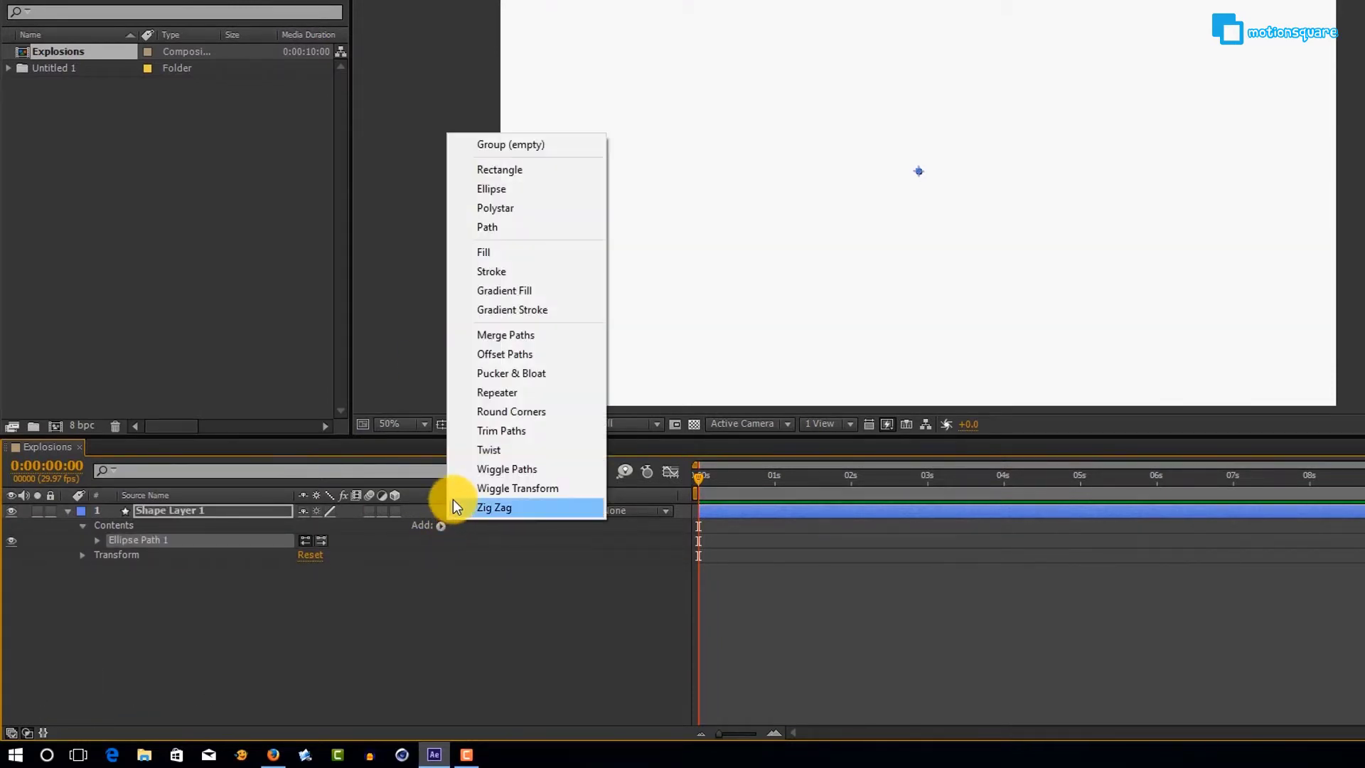
pyautogui.click(497, 254)
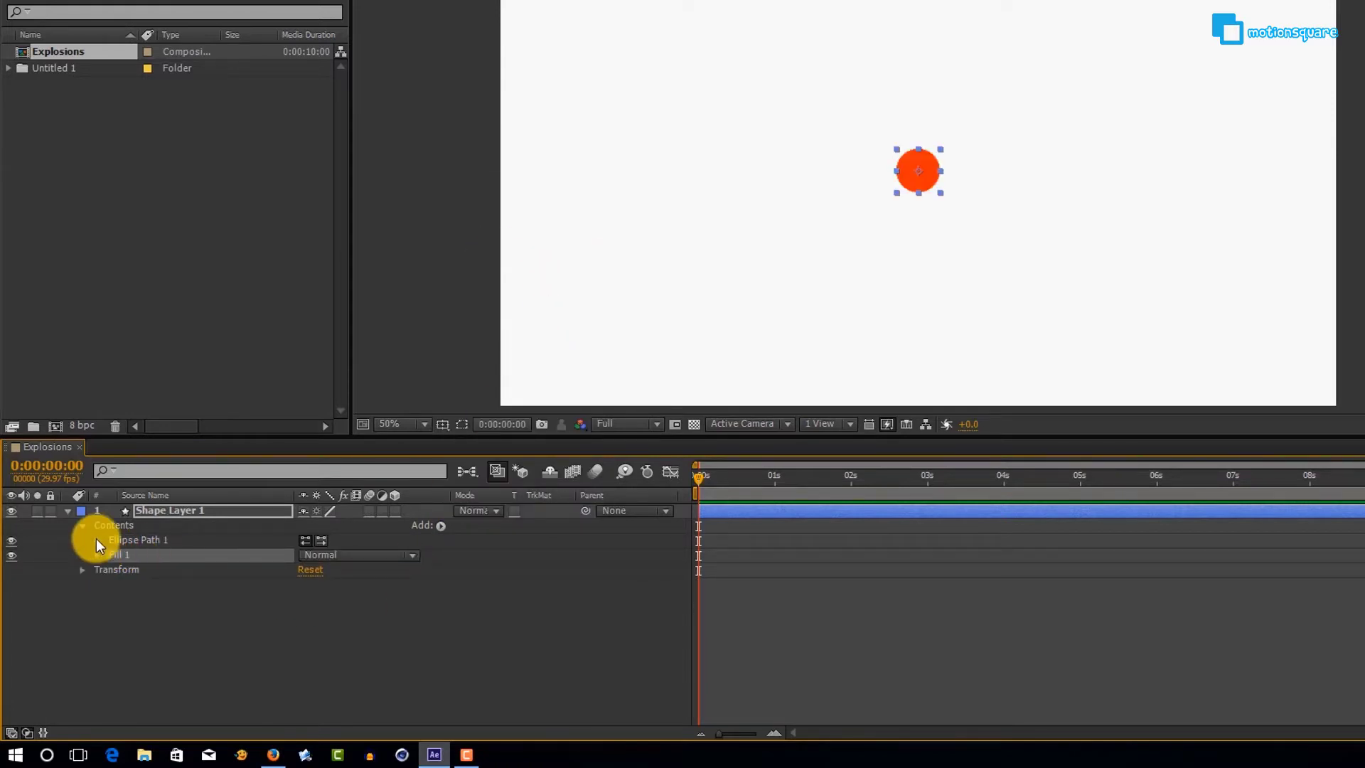
# Set ellipse size to 138 and keyframe position from 0,0 to 0,-309 at 3 seconds
pyautogui.click(98, 541)
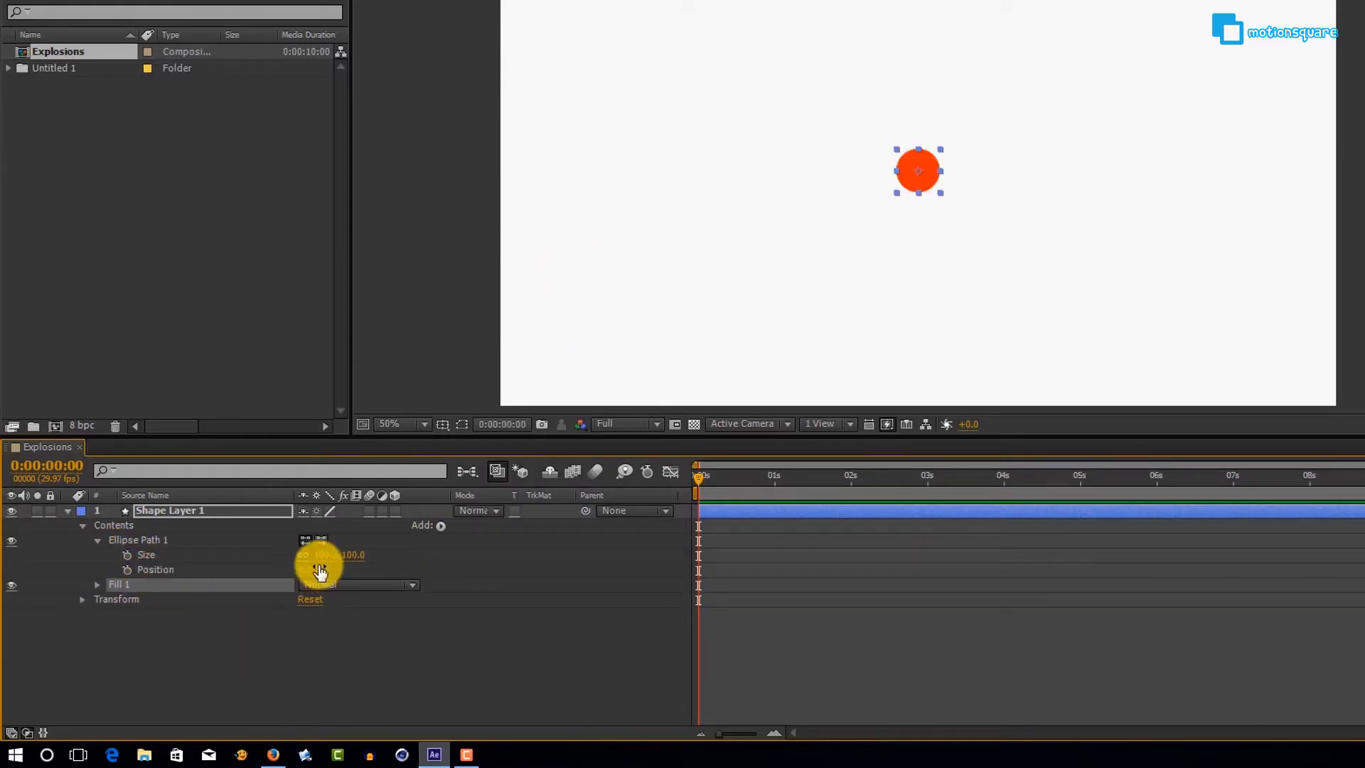
pyautogui.moveTo(321, 560); pyautogui.dragTo(345, 546)
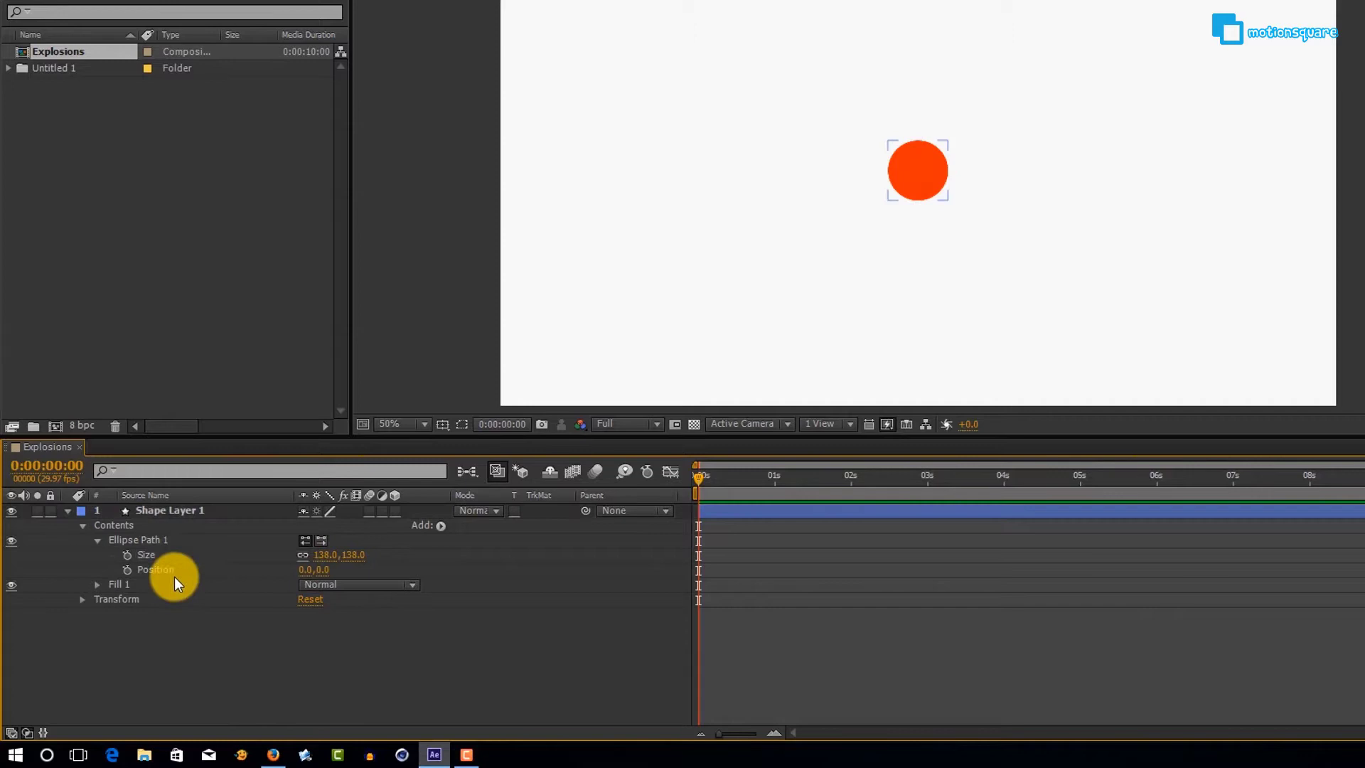
pyautogui.click(127, 570)
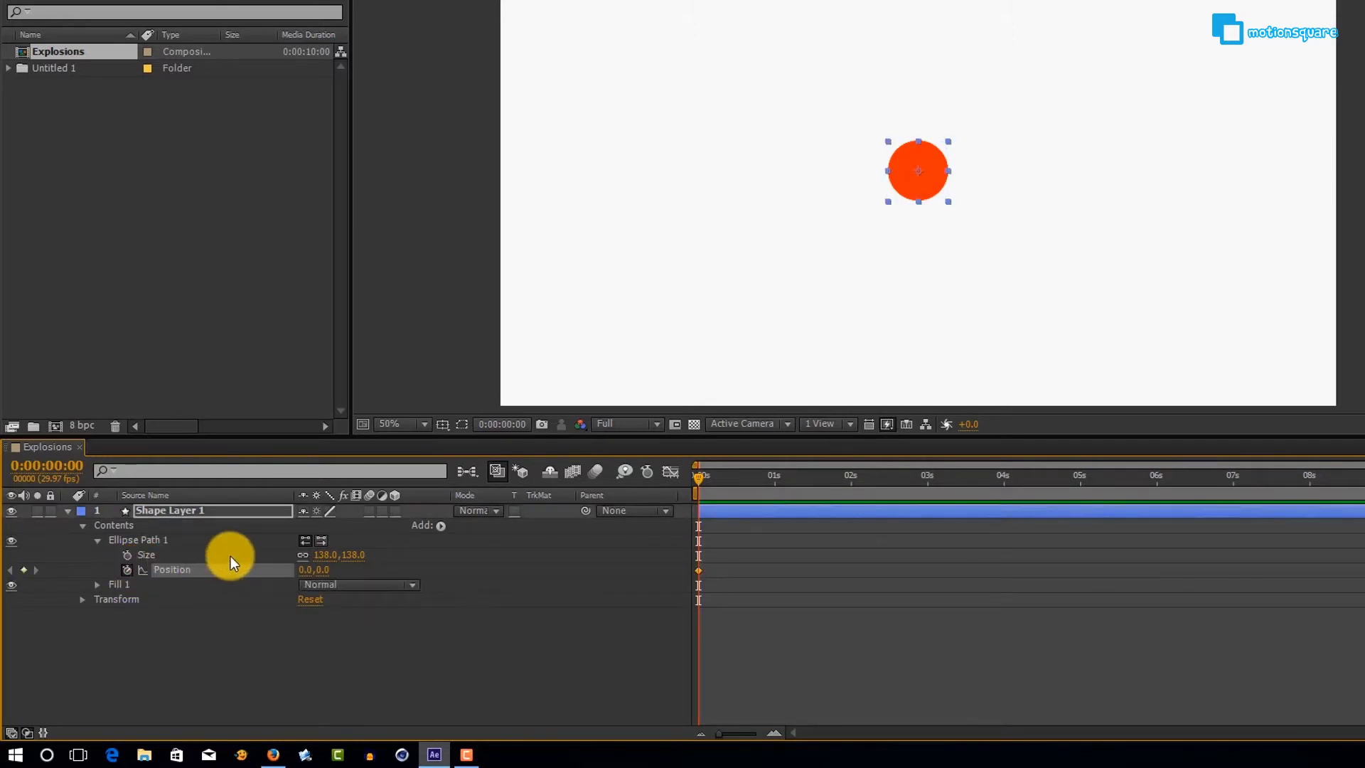
pyautogui.moveTo(767, 477)
pyautogui.mouseDown()
pyautogui.moveTo(966, 469)
pyautogui.moveTo(914, 477)
pyautogui.moveTo(925, 482)
pyautogui.mouseUp()
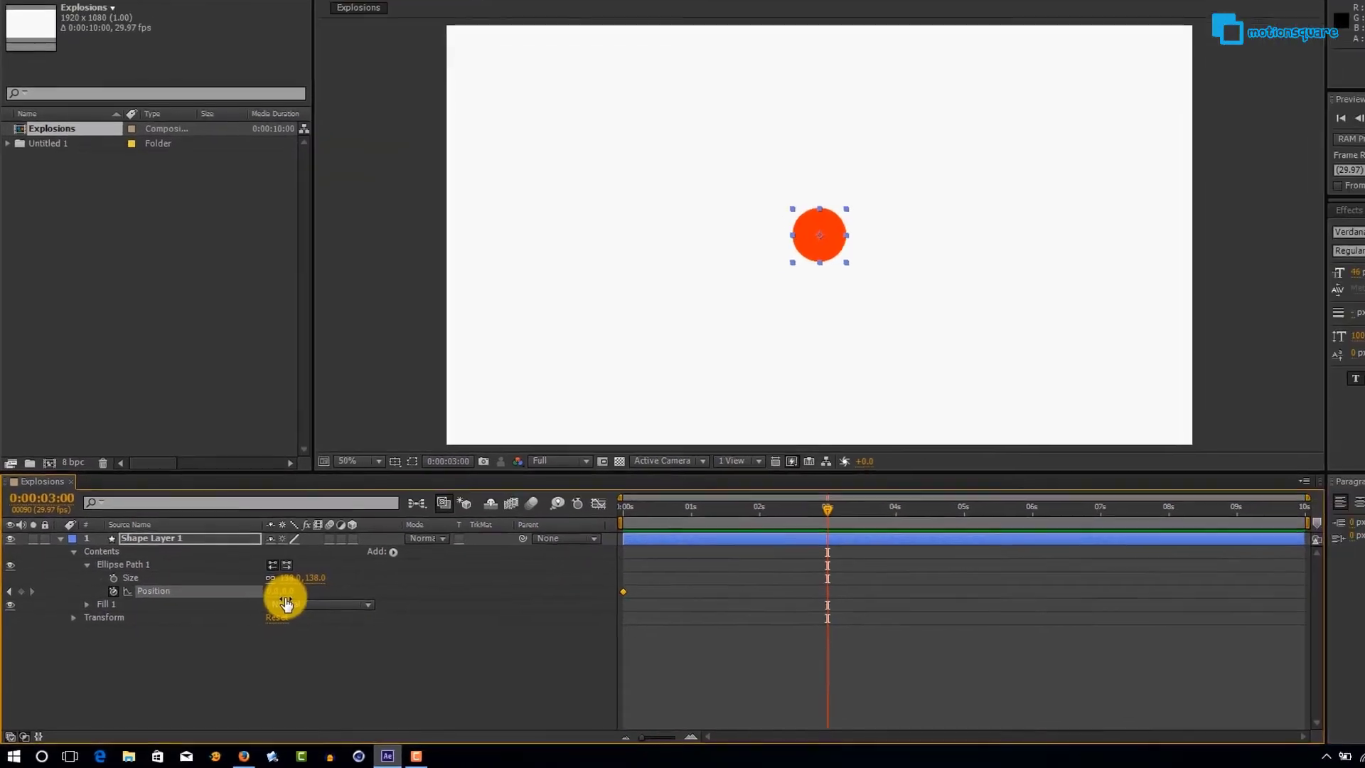
pyautogui.moveTo(273, 599); pyautogui.dragTo(22, 624)
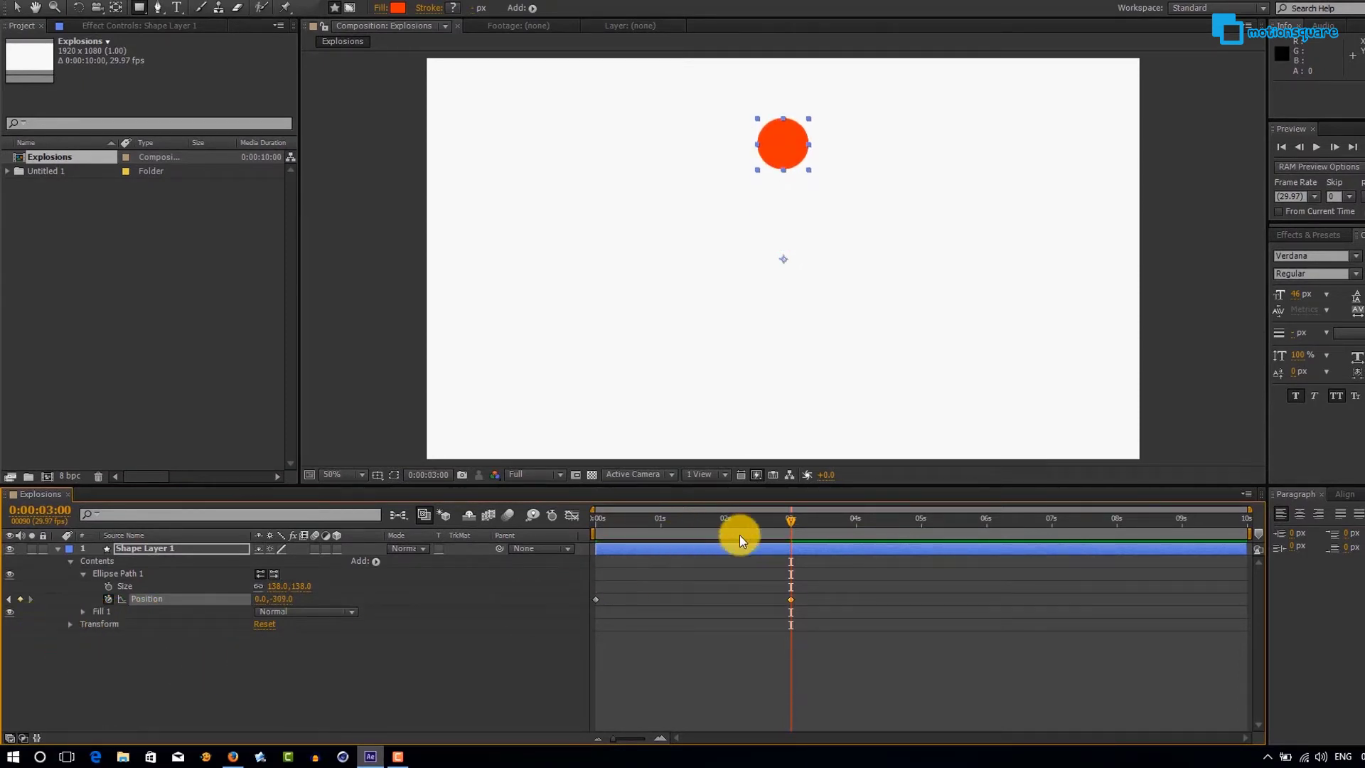
# At 1:15, unlink the ellipse size and set it to a thin 16×142 streak
pyautogui.click(693, 537)
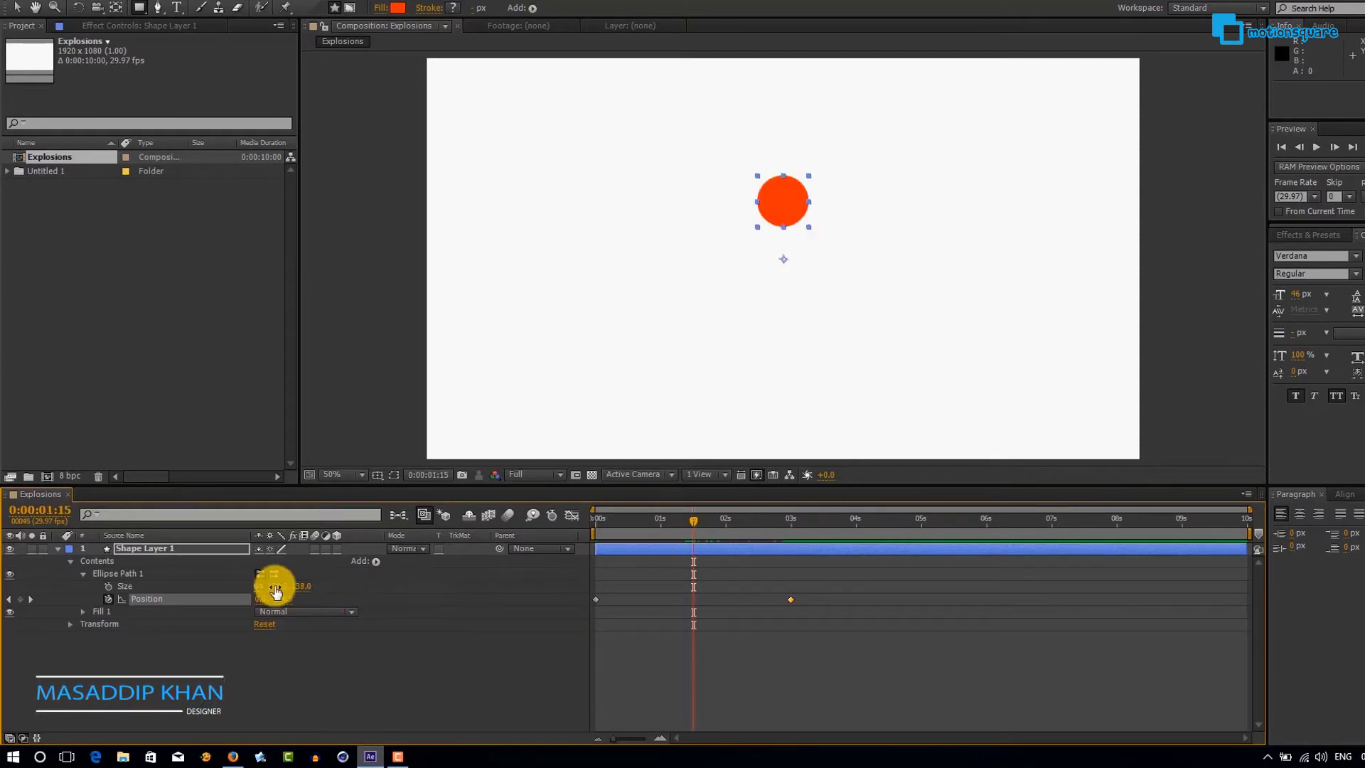
pyautogui.click(260, 585)
pyautogui.moveTo(276, 587); pyautogui.dragTo(187, 593)
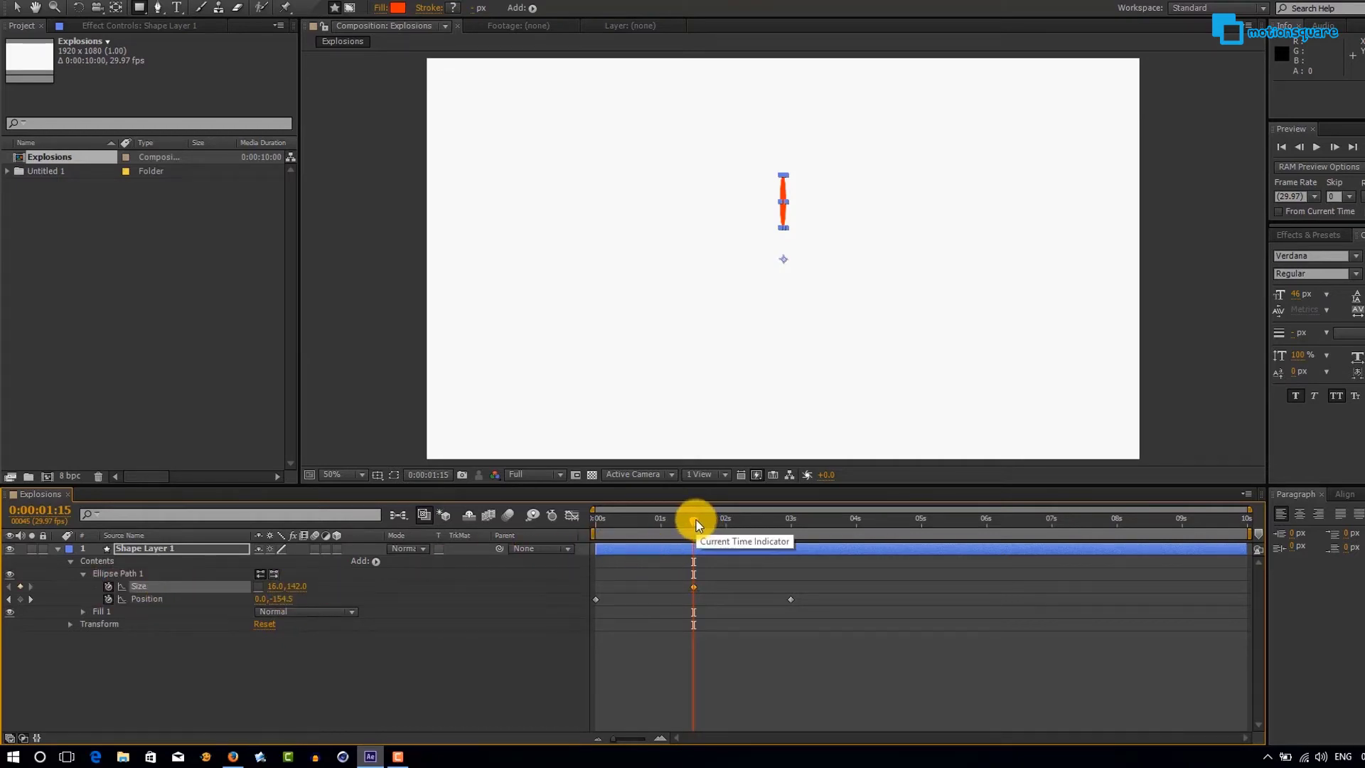
# Set the ellipse size to 0,0 at the start and preview the growth
pyautogui.moveTo(695, 520); pyautogui.dragTo(594, 520)
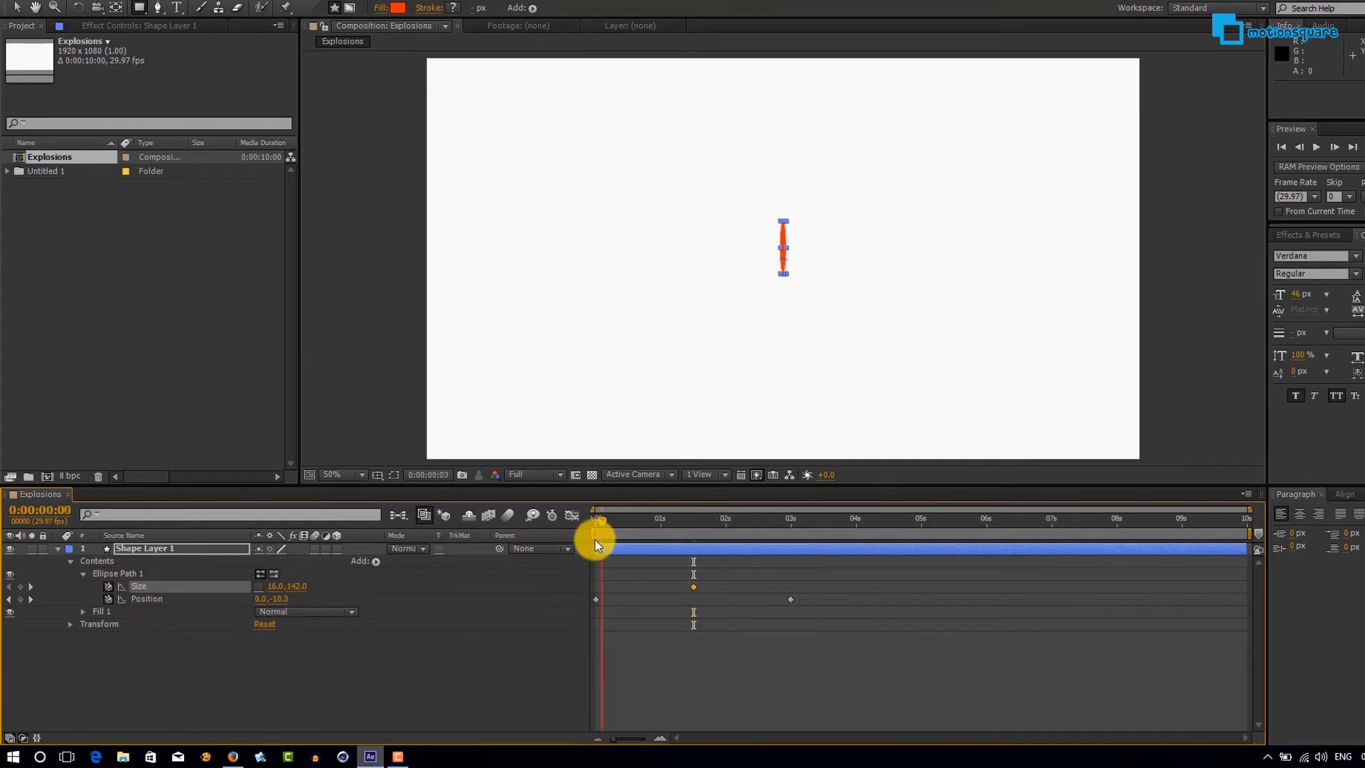
pyautogui.click(278, 589)
pyautogui.write('0')
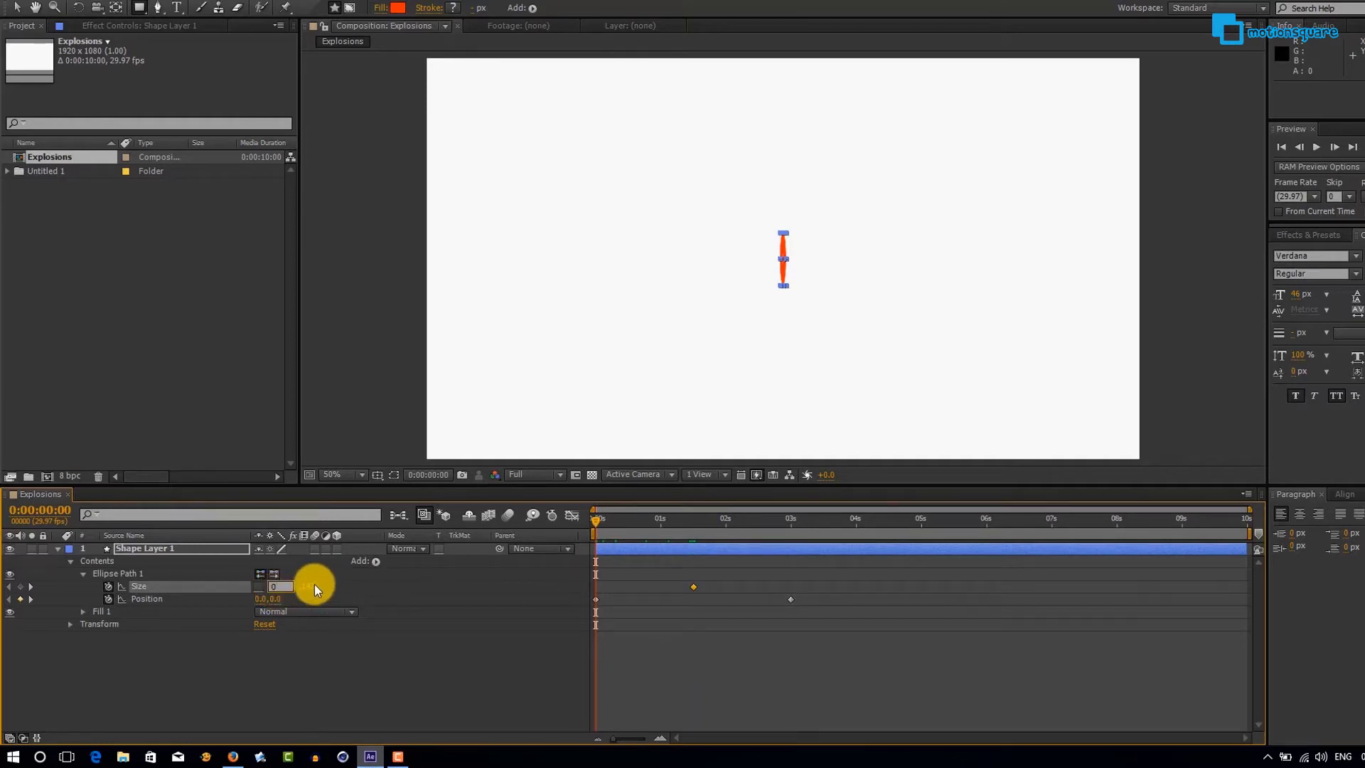
pyautogui.press('Return')
pyautogui.click(295, 586)
pyautogui.write('0')
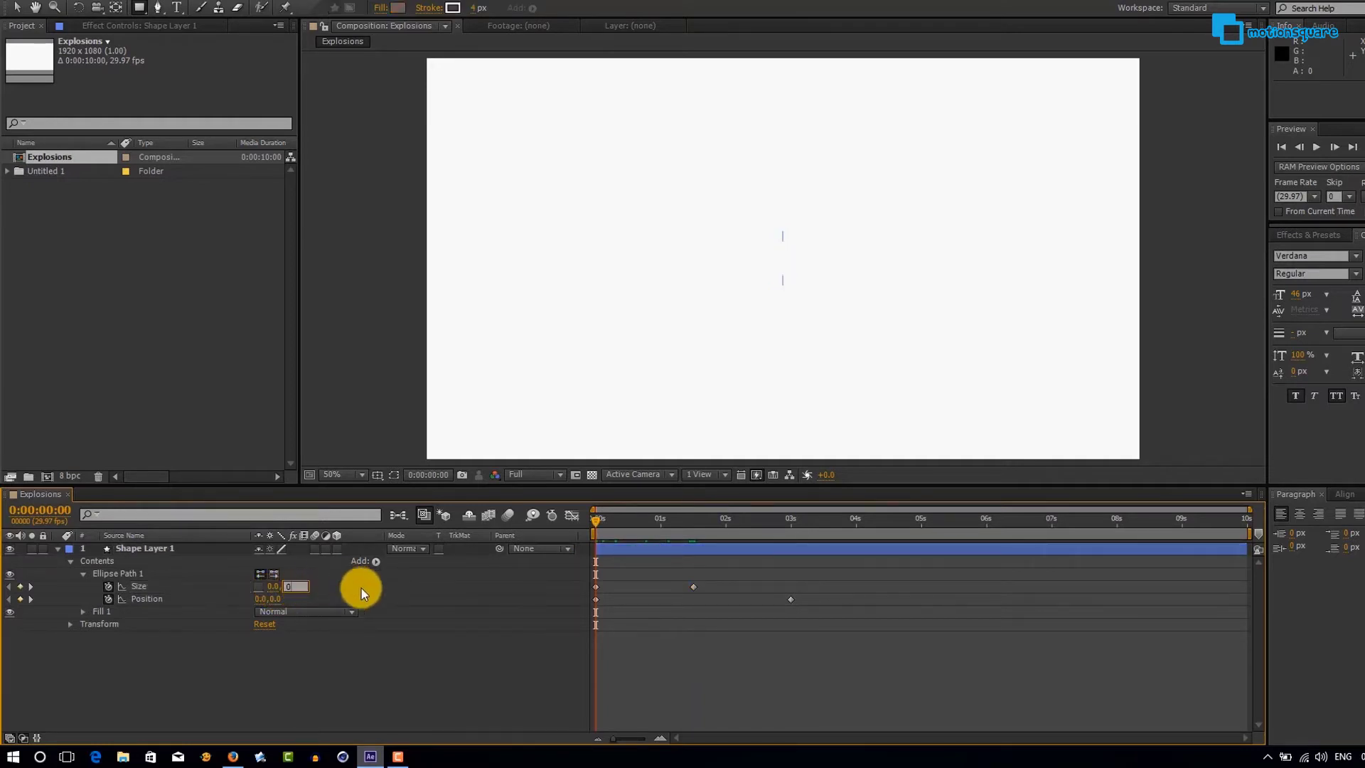
pyautogui.press('Return')
pyautogui.moveTo(595, 522); pyautogui.dragTo(791, 516)
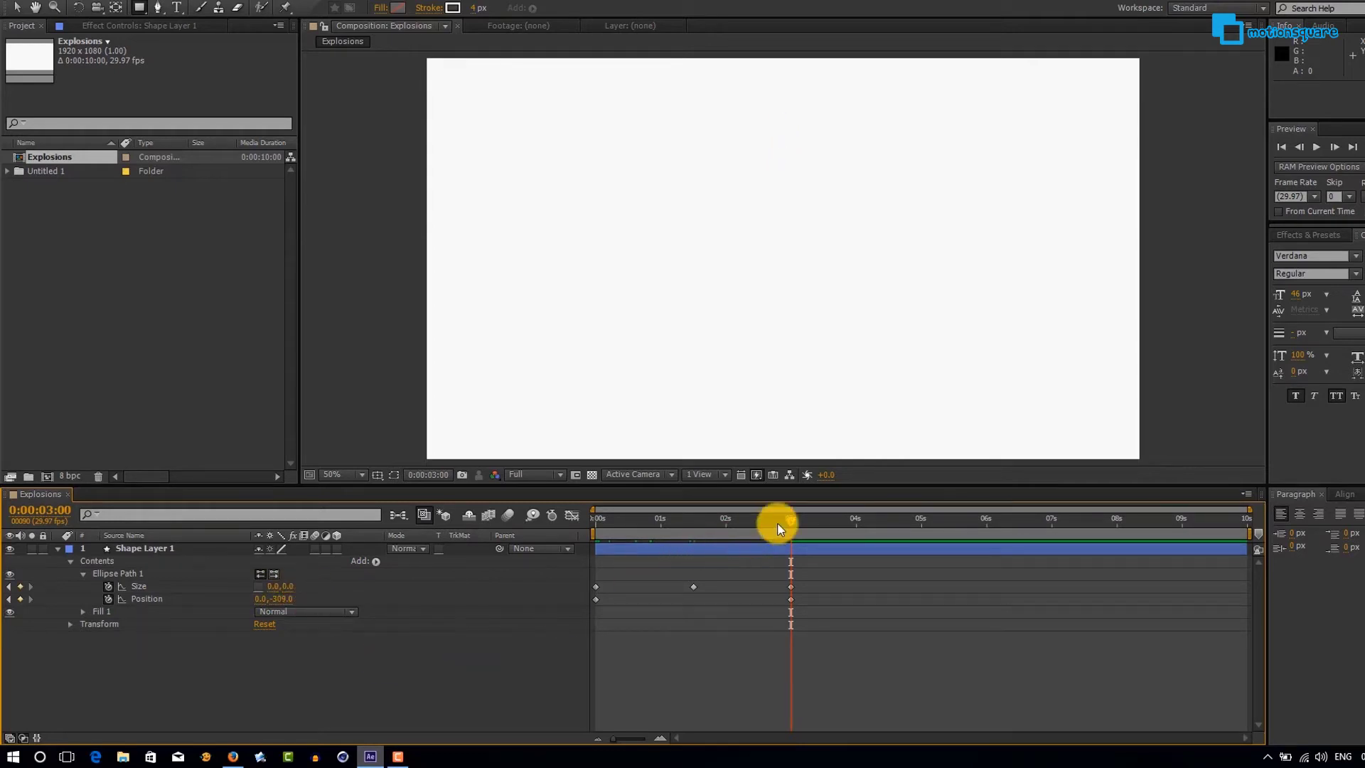
# Widen the 1:15 size keyframe to 20×187, then preview the first three seconds
pyautogui.moveTo(749, 519)
pyautogui.mouseDown()
pyautogui.moveTo(629, 550)
pyautogui.moveTo(694, 519)
pyautogui.mouseUp()
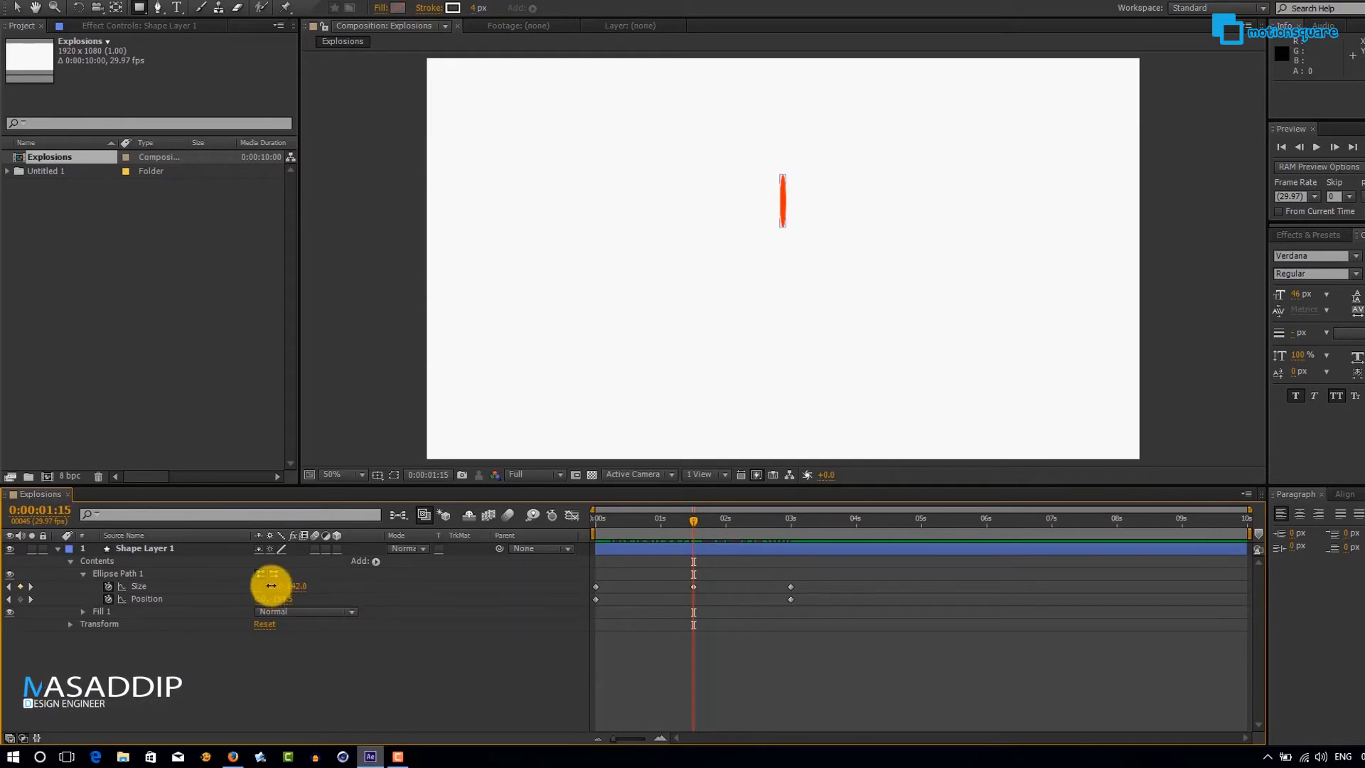
pyautogui.moveTo(273, 583); pyautogui.dragTo(312, 581)
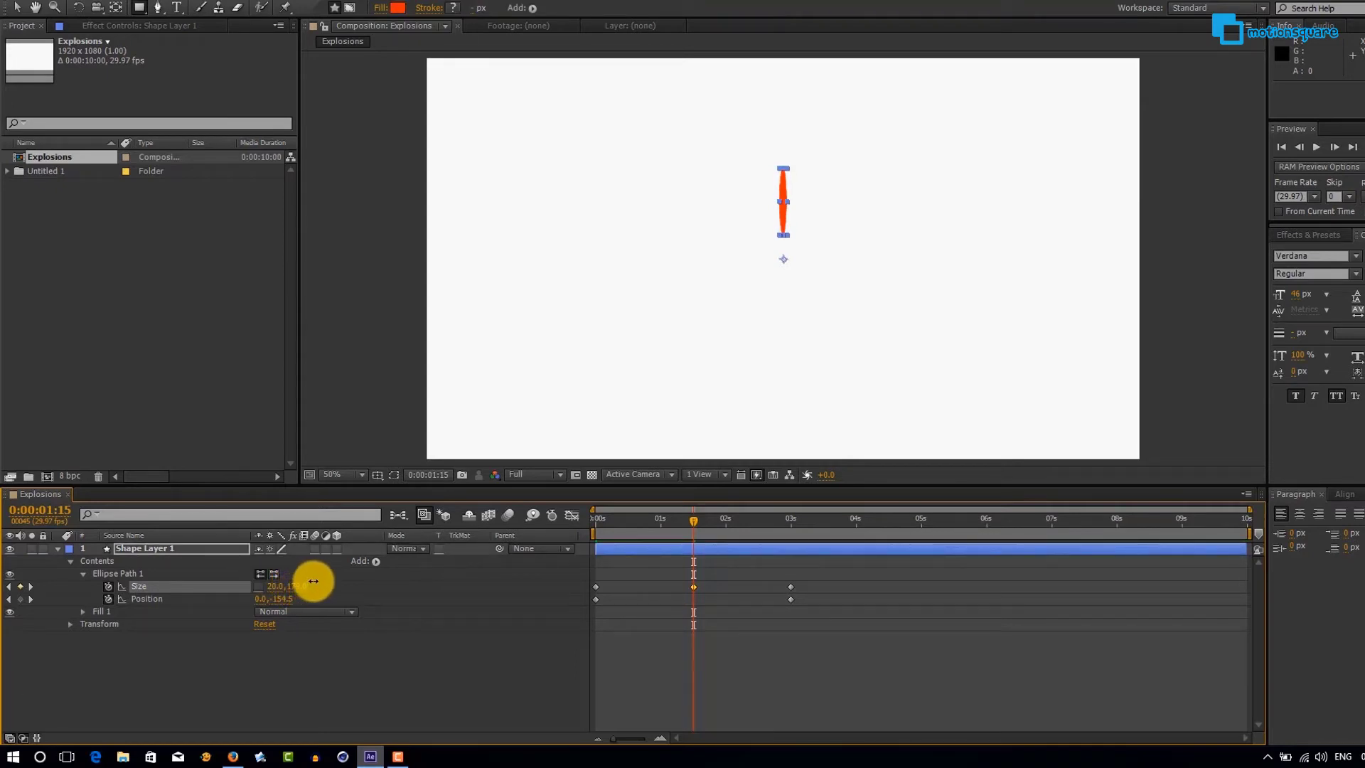
pyautogui.click(314, 671)
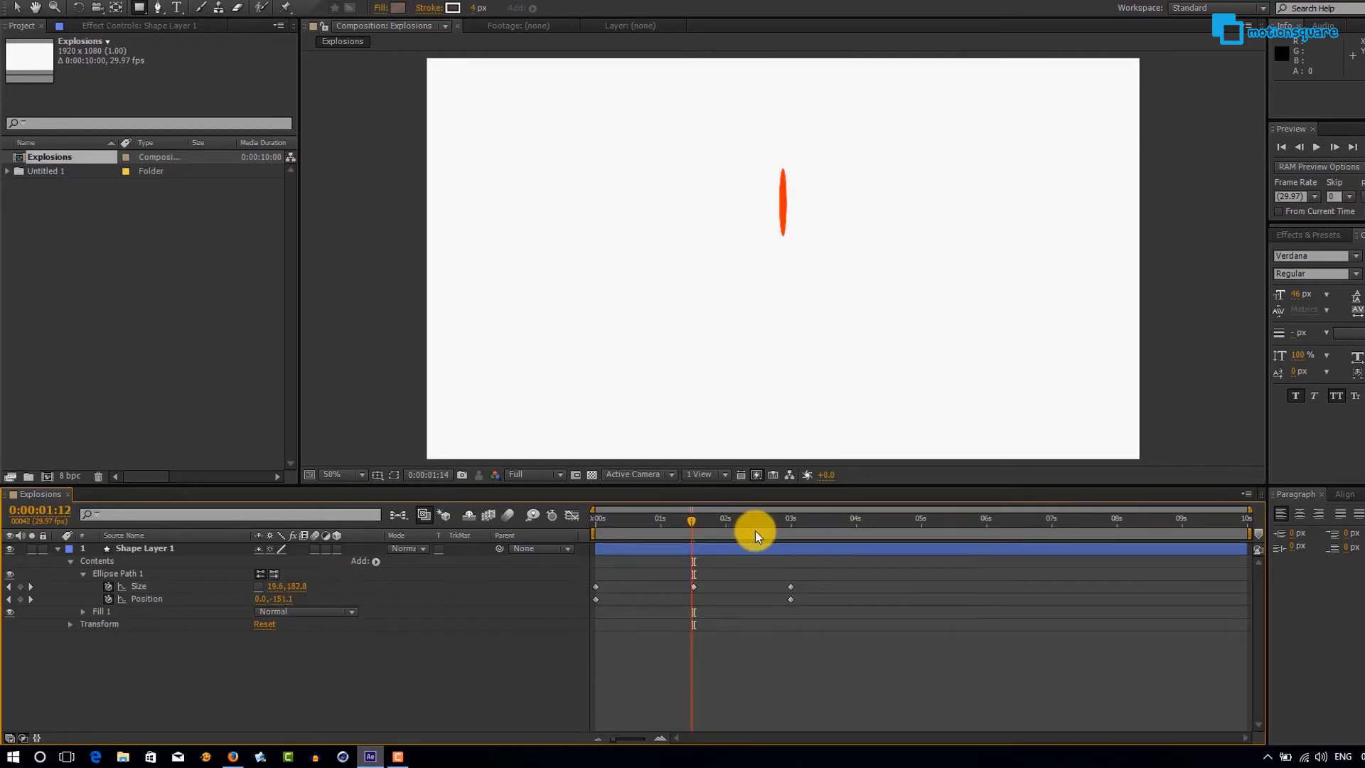
pyautogui.moveTo(757, 530); pyautogui.dragTo(594, 552)
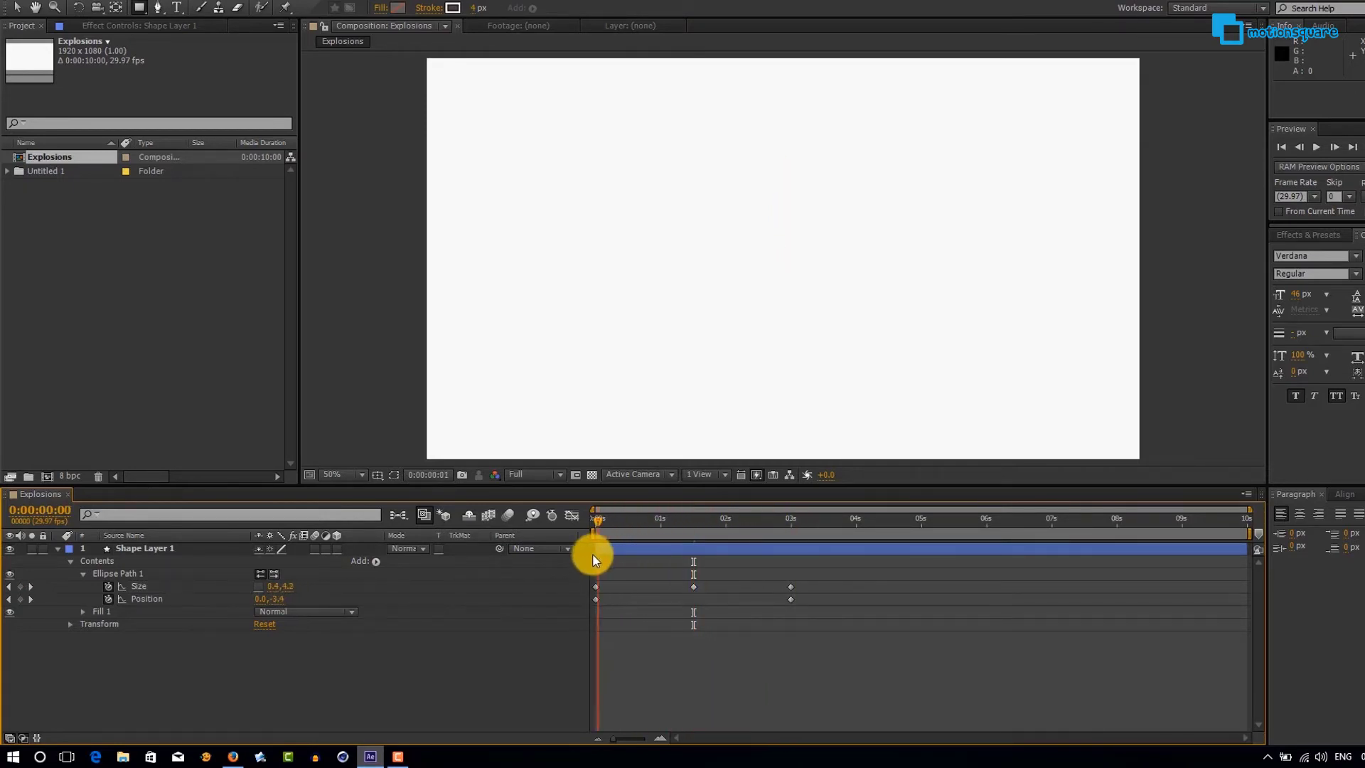
# Add a Repeater to the shape layer and expand its transform settings
pyautogui.click(373, 563)
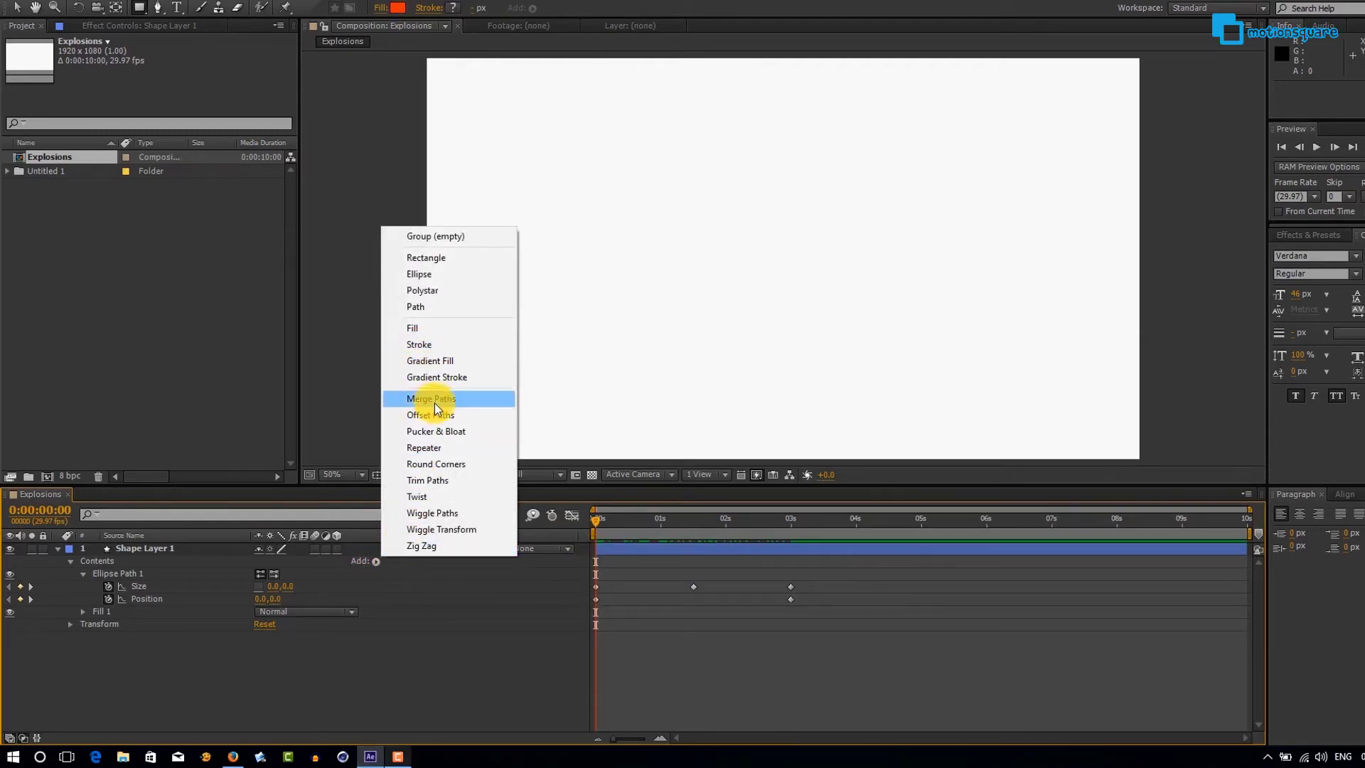
pyautogui.click(437, 447)
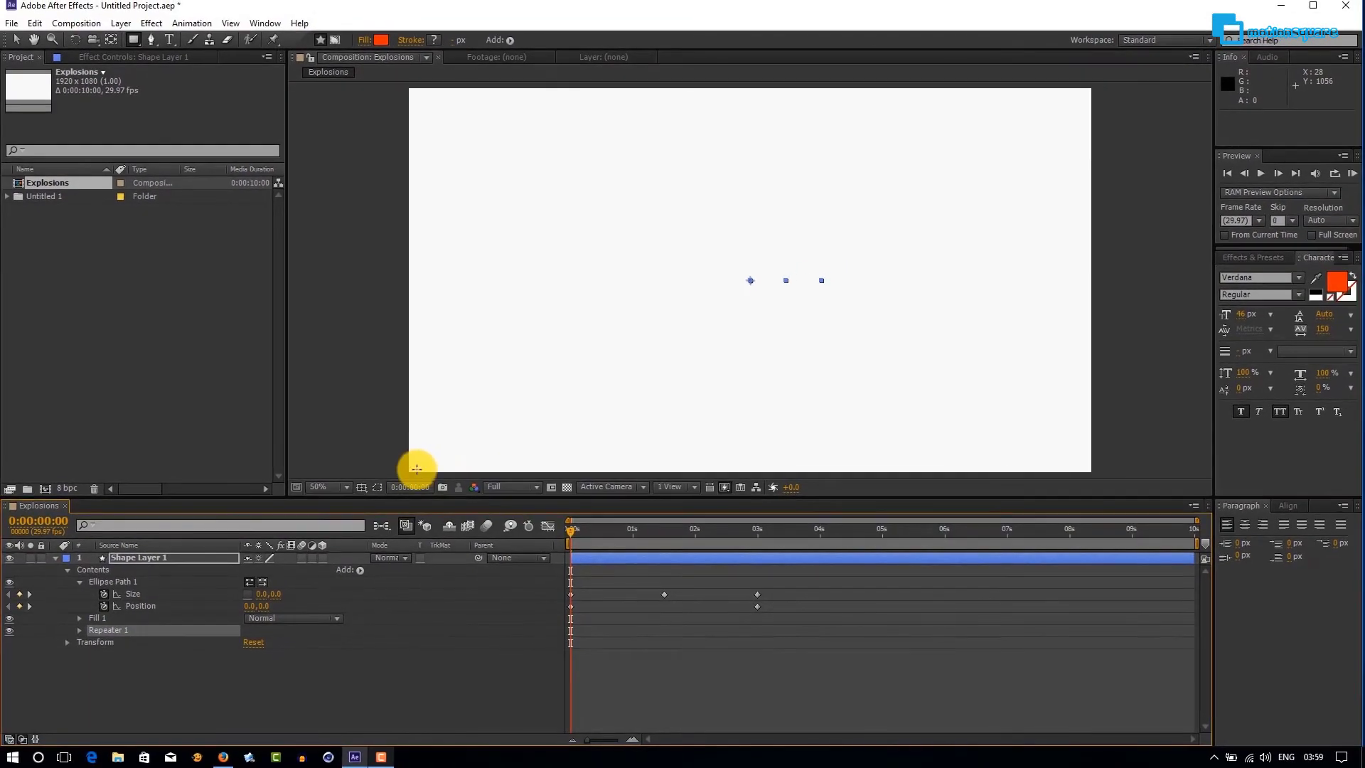
pyautogui.click(80, 631)
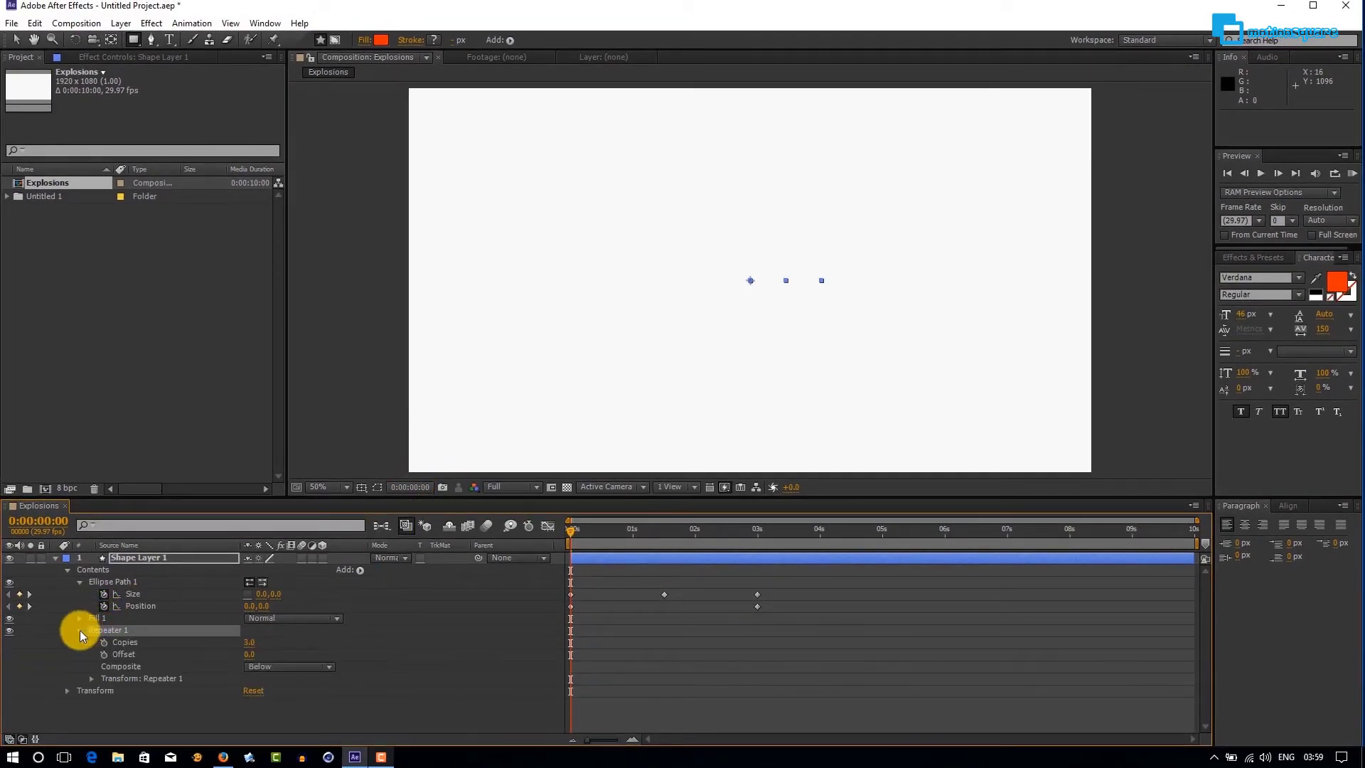
pyautogui.click(92, 680)
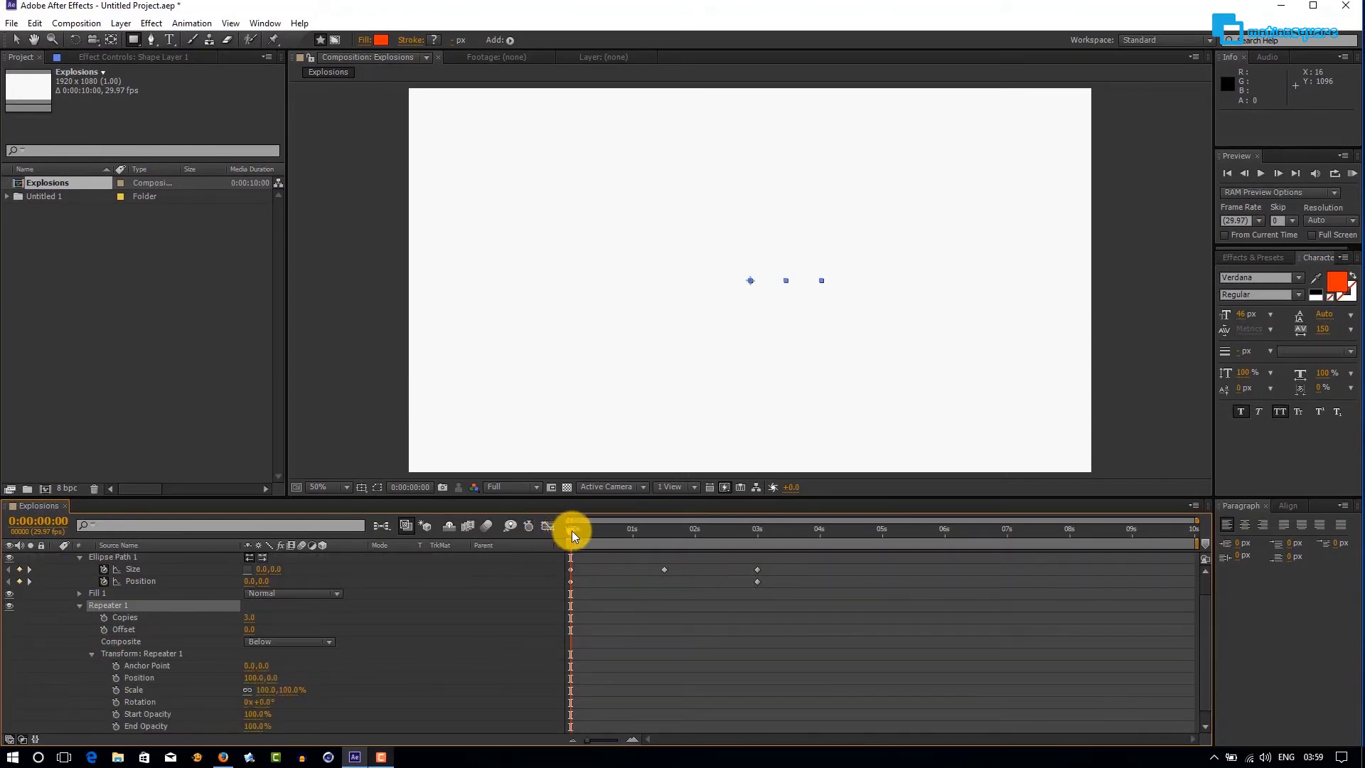
# Set the repeater position offset to 0,0 and add a rotation expression
pyautogui.moveTo(573, 535); pyautogui.dragTo(663, 544)
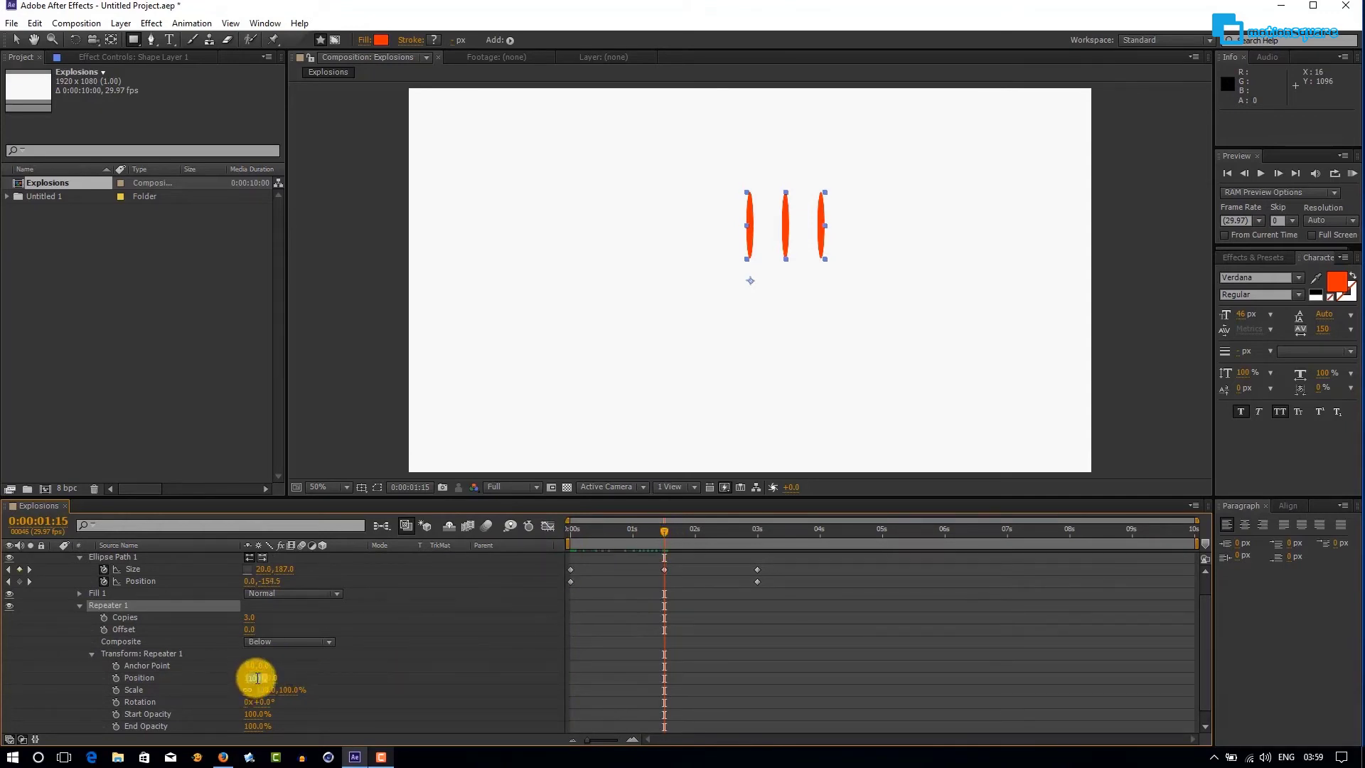
pyautogui.write('0')
pyautogui.press('Return')
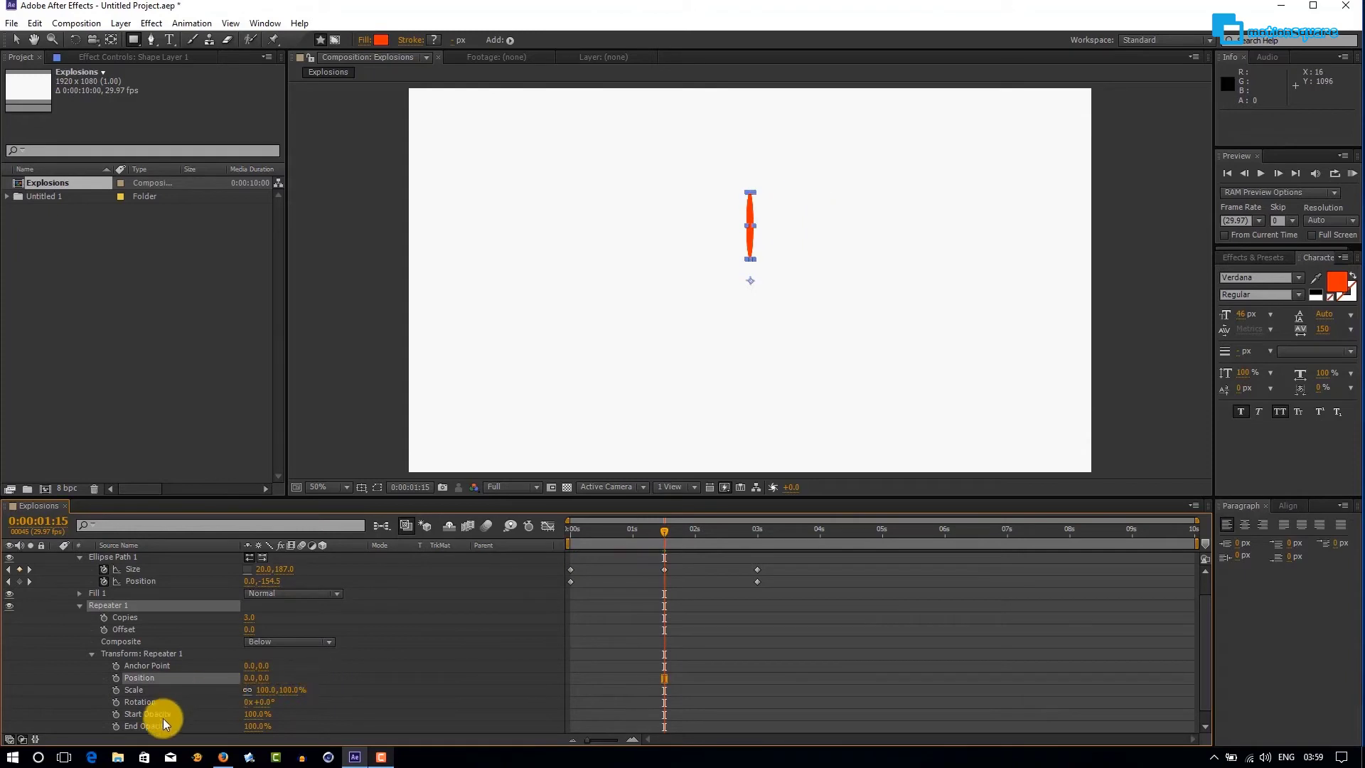
pyautogui.keyDown('alt'); pyautogui.click(115, 702); pyautogui.keyUp('alt')
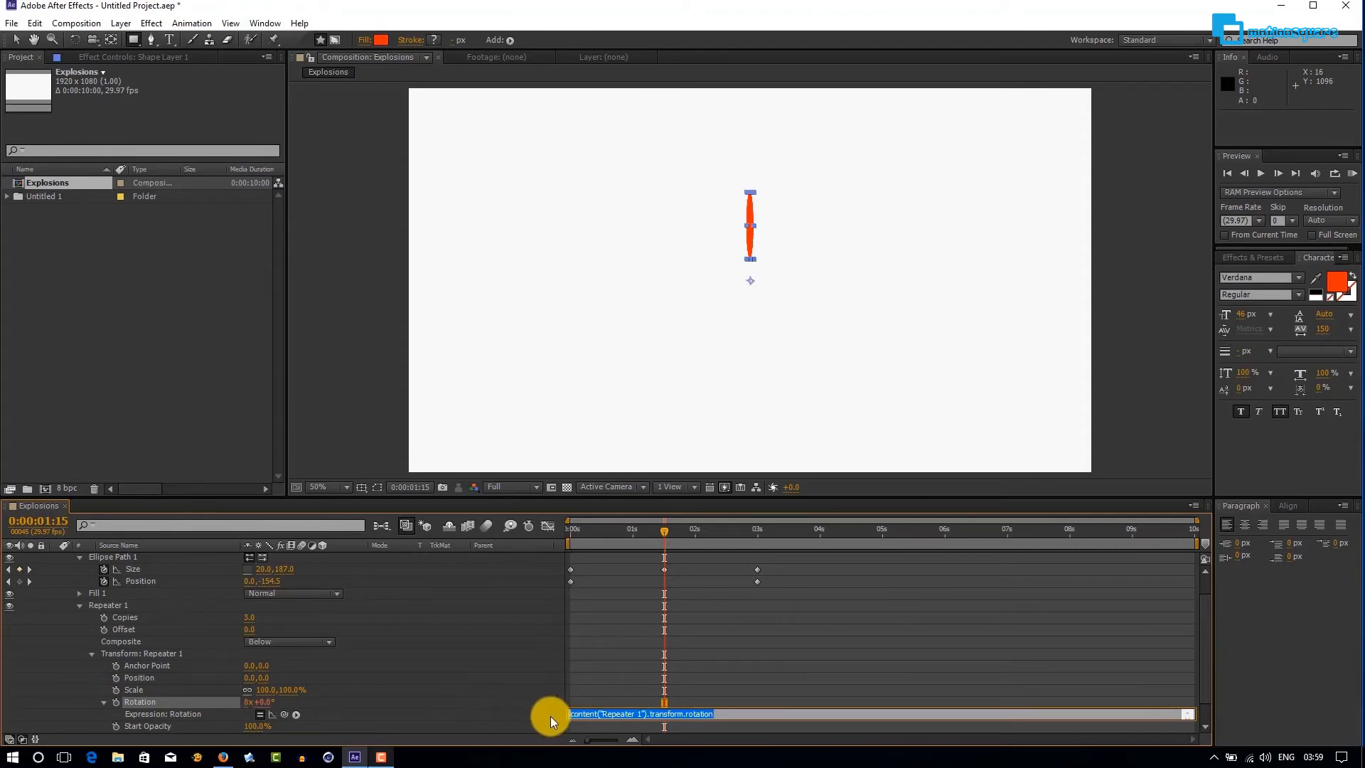
pyautogui.write('360/')
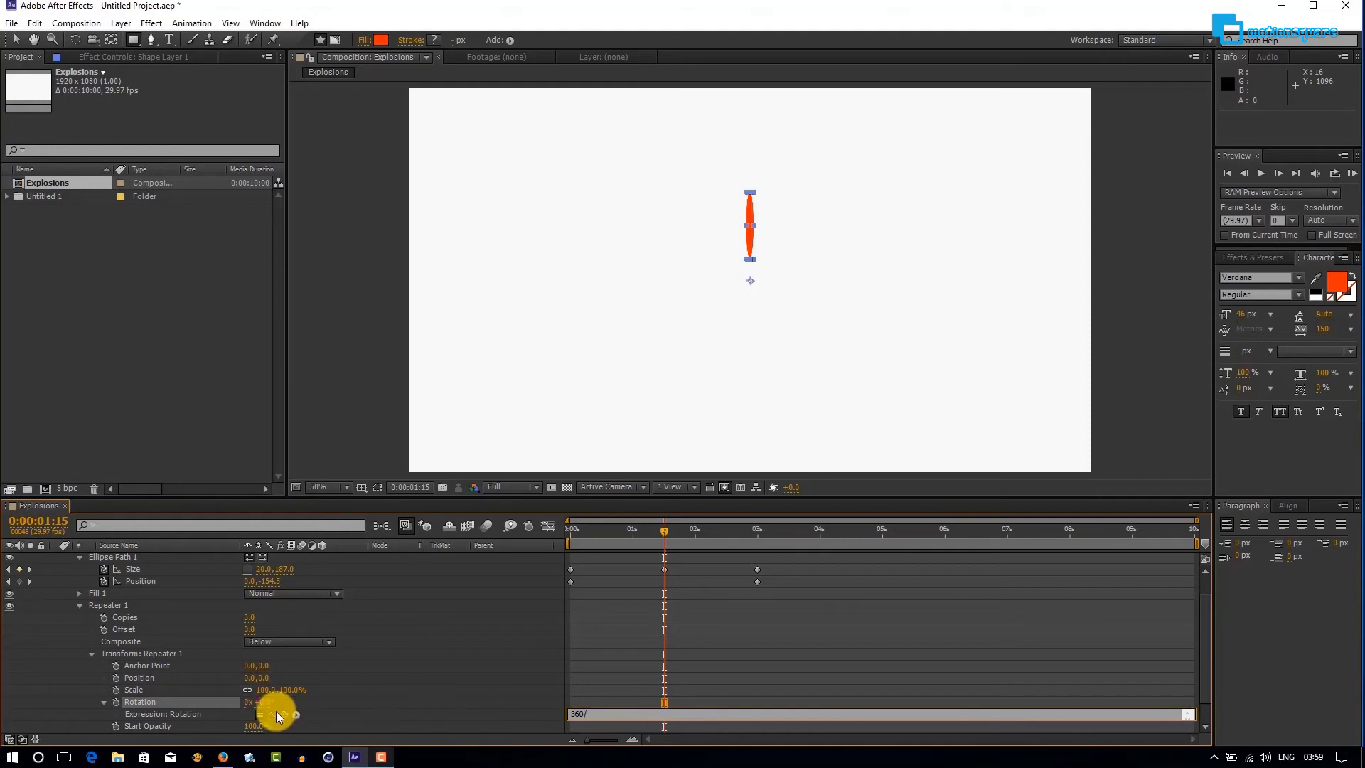
# Link the 360/ rotation expression to the Copies property and check another frame
pyautogui.moveTo(284, 717); pyautogui.dragTo(124, 621)
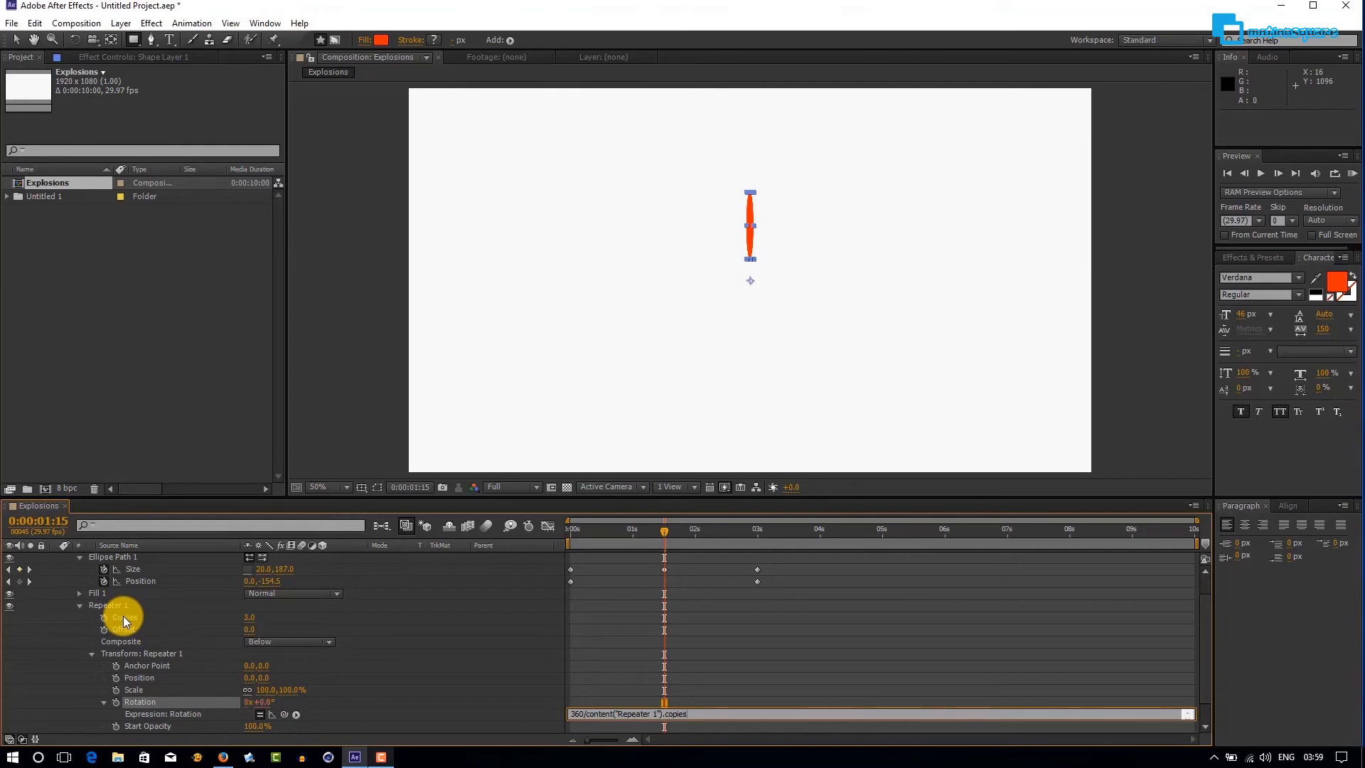
pyautogui.moveTo(661, 534)
pyautogui.mouseDown()
pyautogui.moveTo(611, 541)
pyautogui.moveTo(663, 529)
pyautogui.mouseUp()
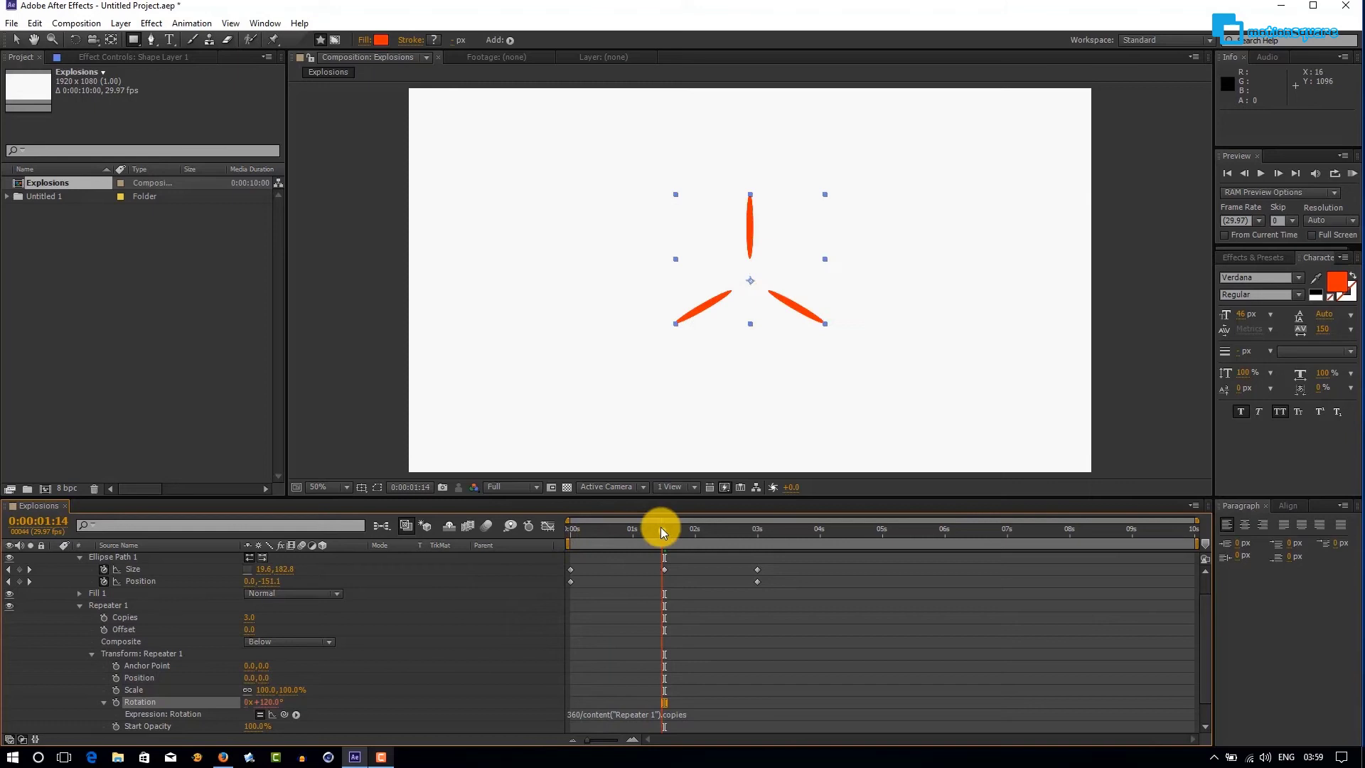
# Raise the repeater copies to 16 and preview the burst
pyautogui.moveTo(247, 621); pyautogui.dragTo(256, 614)
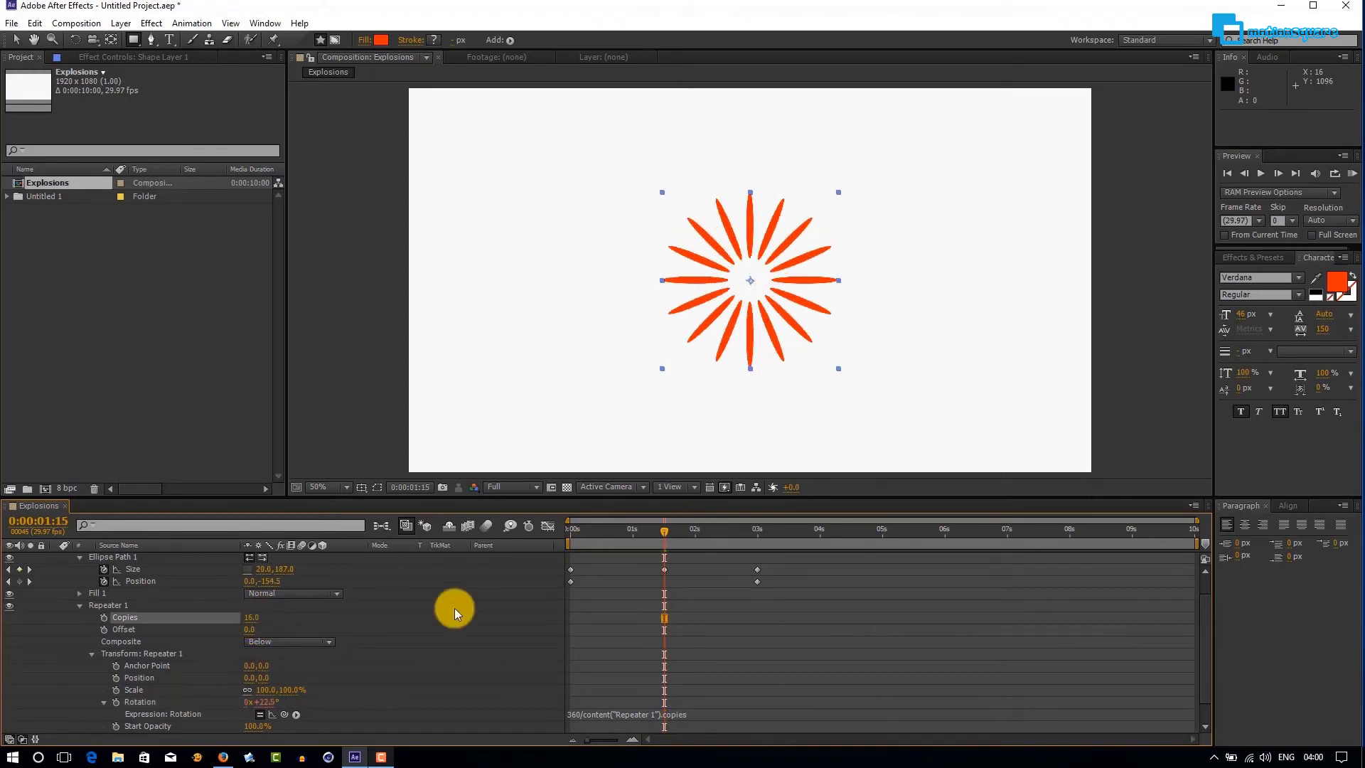
pyautogui.click(658, 534)
pyautogui.moveTo(658, 534)
pyautogui.mouseDown()
pyautogui.moveTo(573, 534)
pyautogui.moveTo(684, 533)
pyautogui.mouseUp()
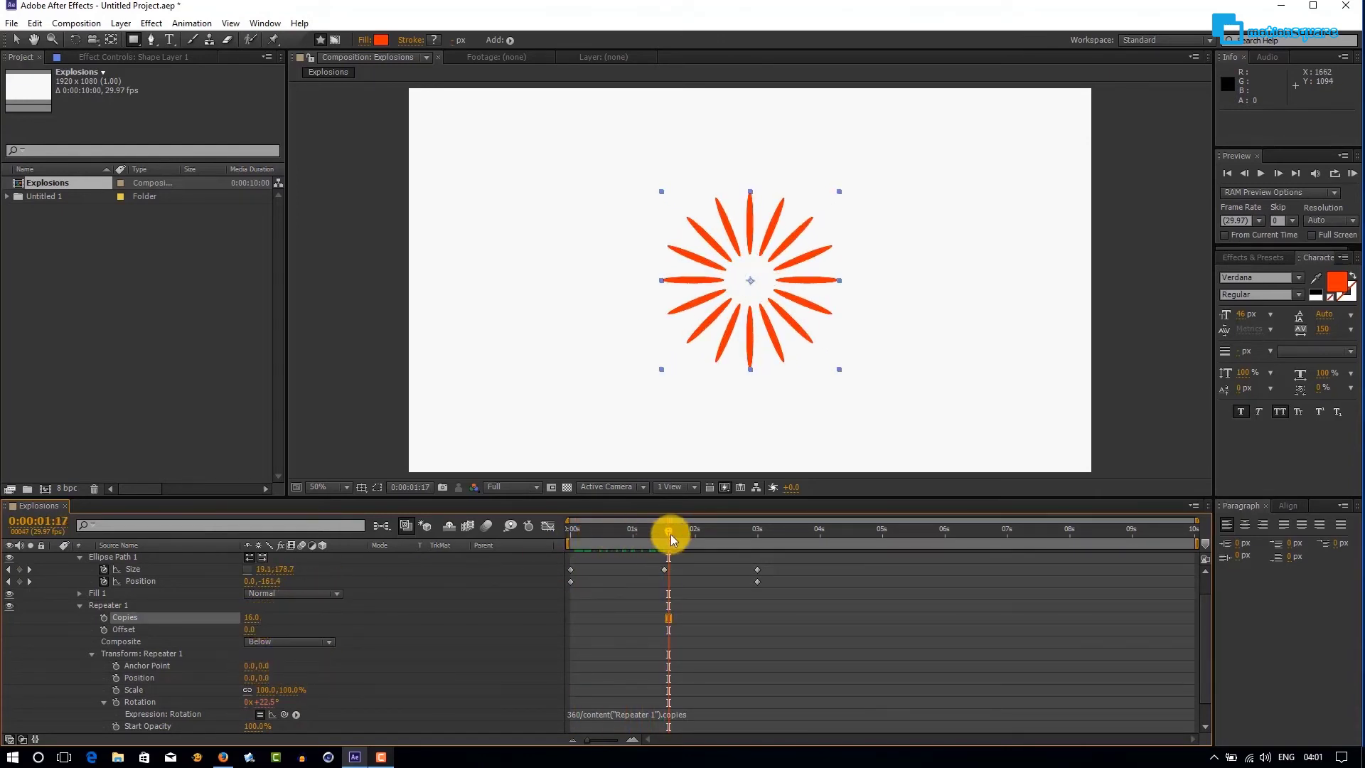
# Reduce the ellipse width to 7 and preview the thinner burst
pyautogui.moveTo(671, 534); pyautogui.dragTo(665, 532)
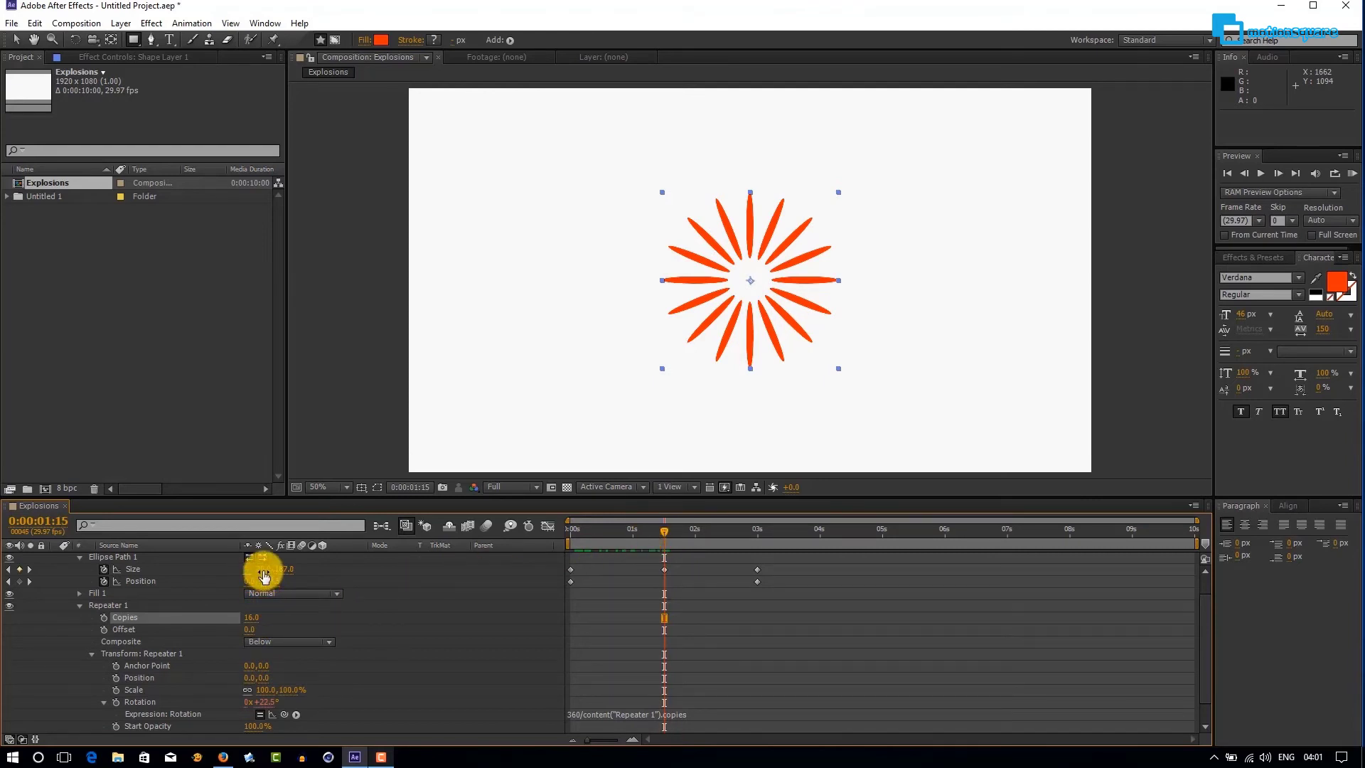
pyautogui.moveTo(262, 573); pyautogui.dragTo(253, 571)
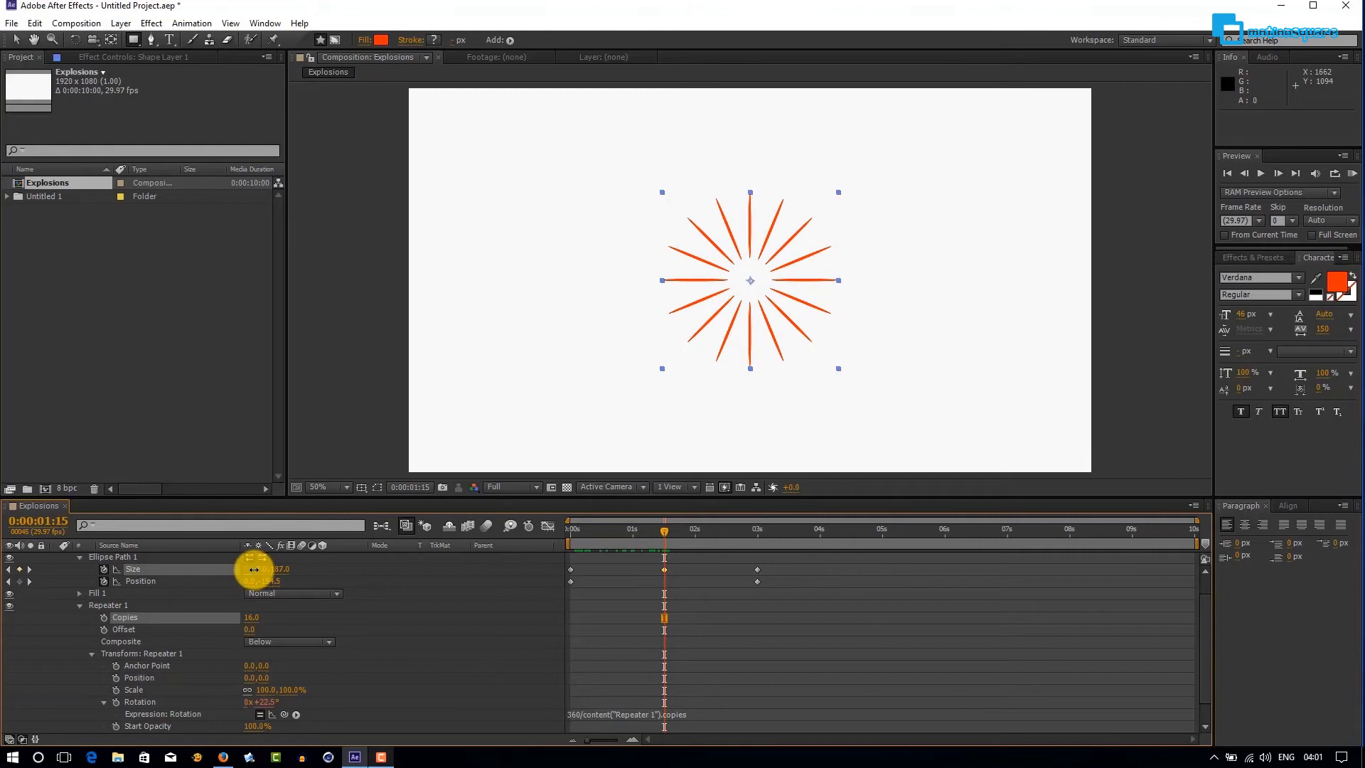
pyautogui.moveTo(664, 530)
pyautogui.mouseDown()
pyautogui.moveTo(623, 529)
pyautogui.moveTo(758, 530)
pyautogui.moveTo(573, 544)
pyautogui.mouseUp()
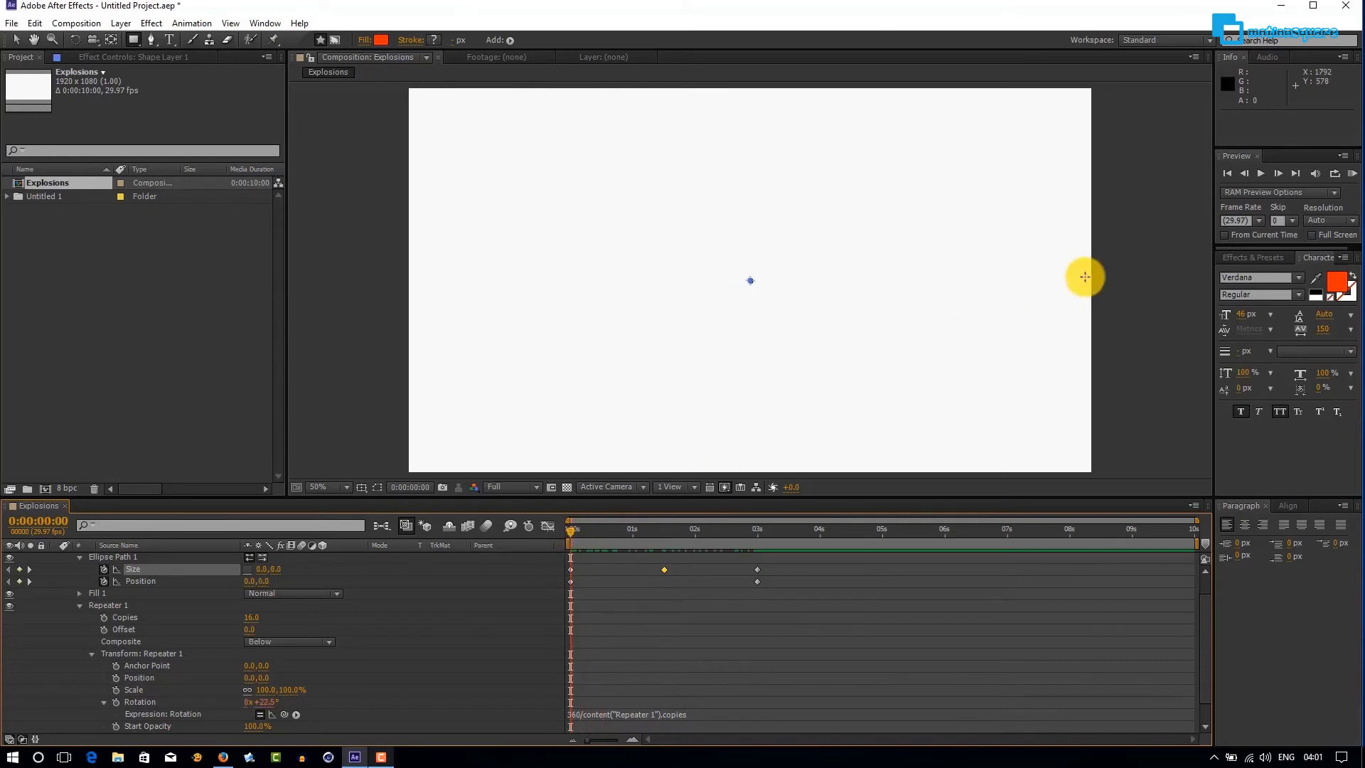
pyautogui.click(1262, 173)
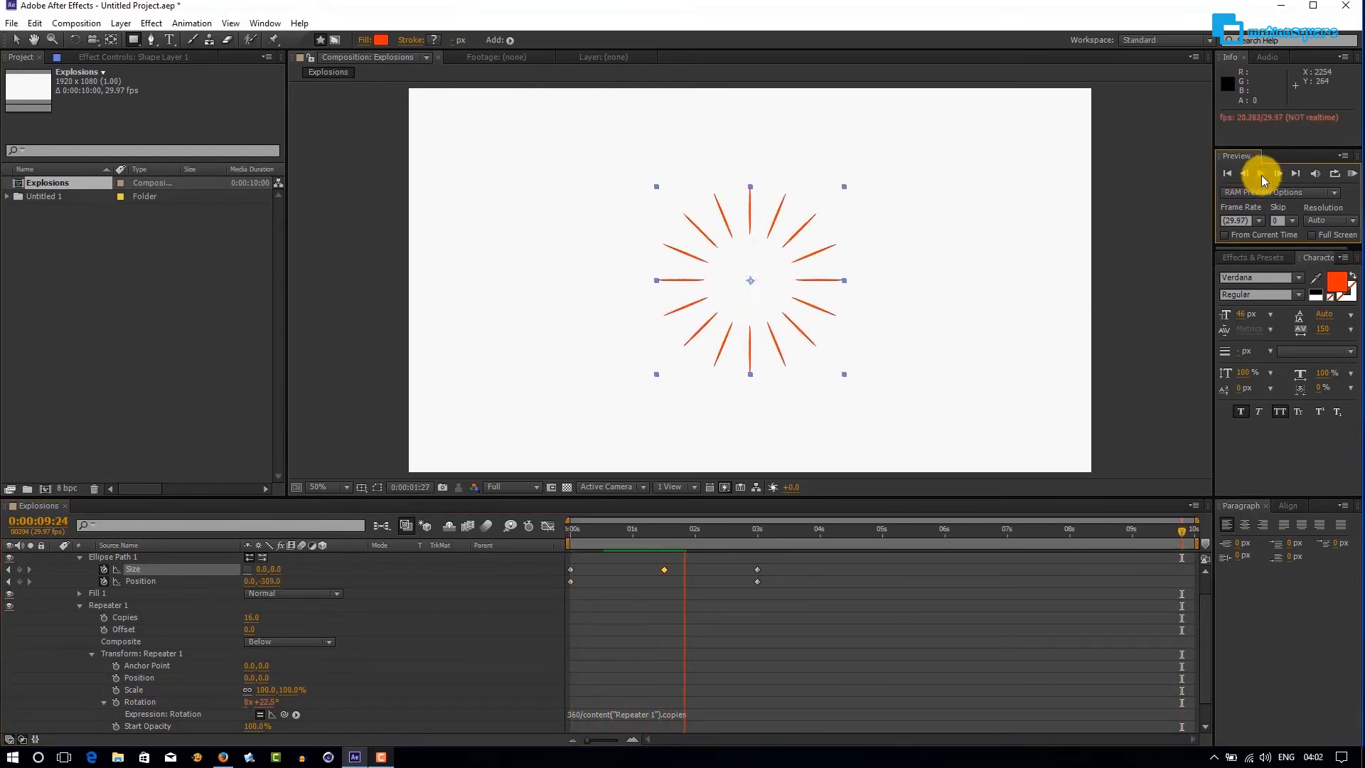
pyautogui.click(1262, 175)
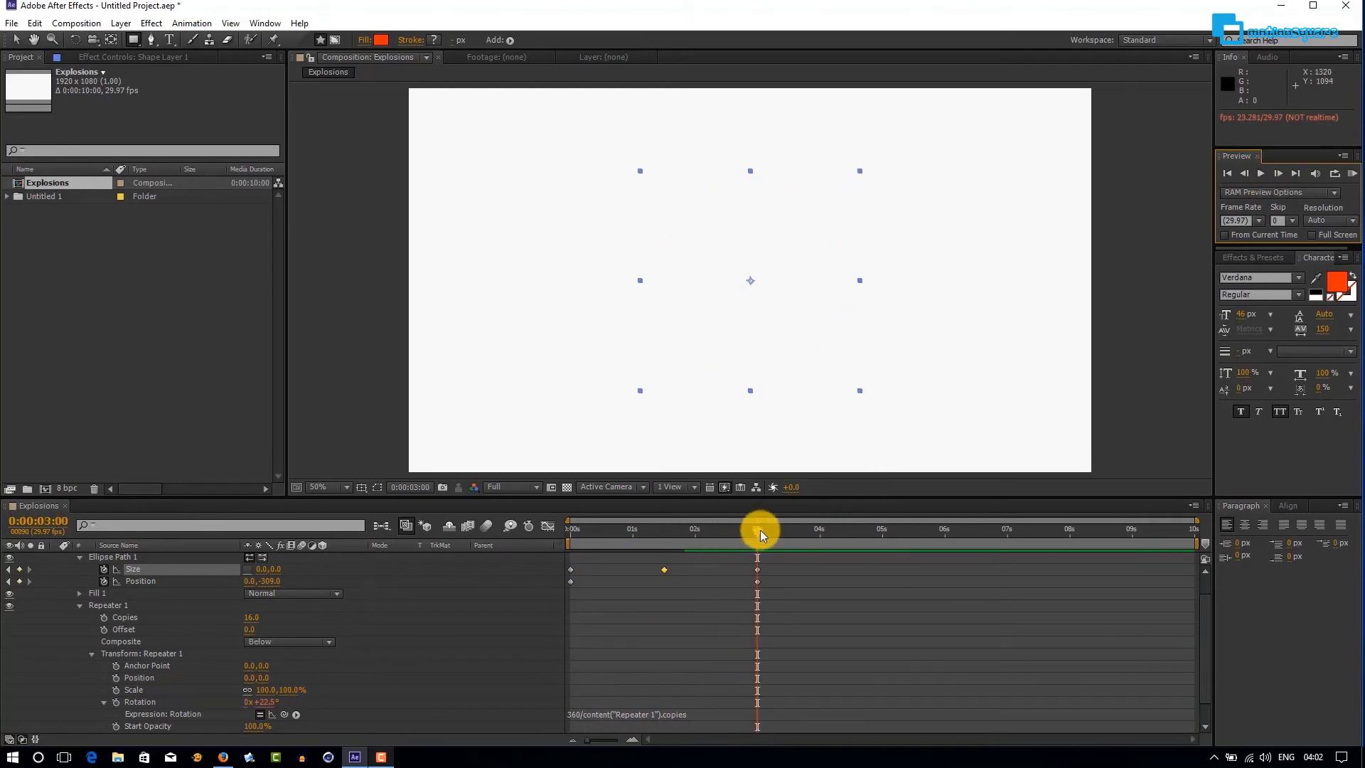
pyautogui.moveTo(758, 532)
pyautogui.mouseDown()
pyautogui.moveTo(574, 556)
pyautogui.moveTo(757, 538)
pyautogui.moveTo(669, 567)
pyautogui.mouseUp()
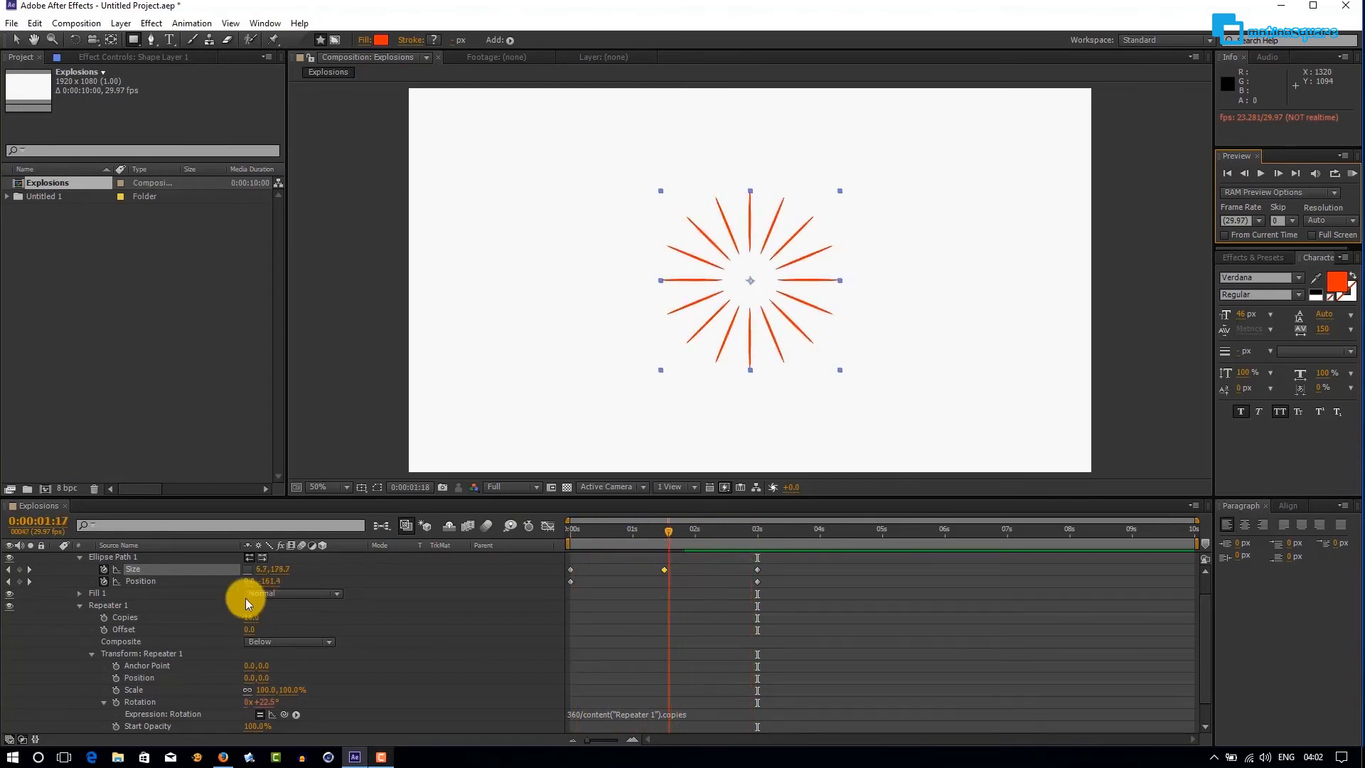
# Duplicate Shape Layer 1 and shift the copy's keyframes later
pyautogui.click(78, 592)
pyautogui.hotkey('ctrl', 'd')
pyautogui.click(145, 559)
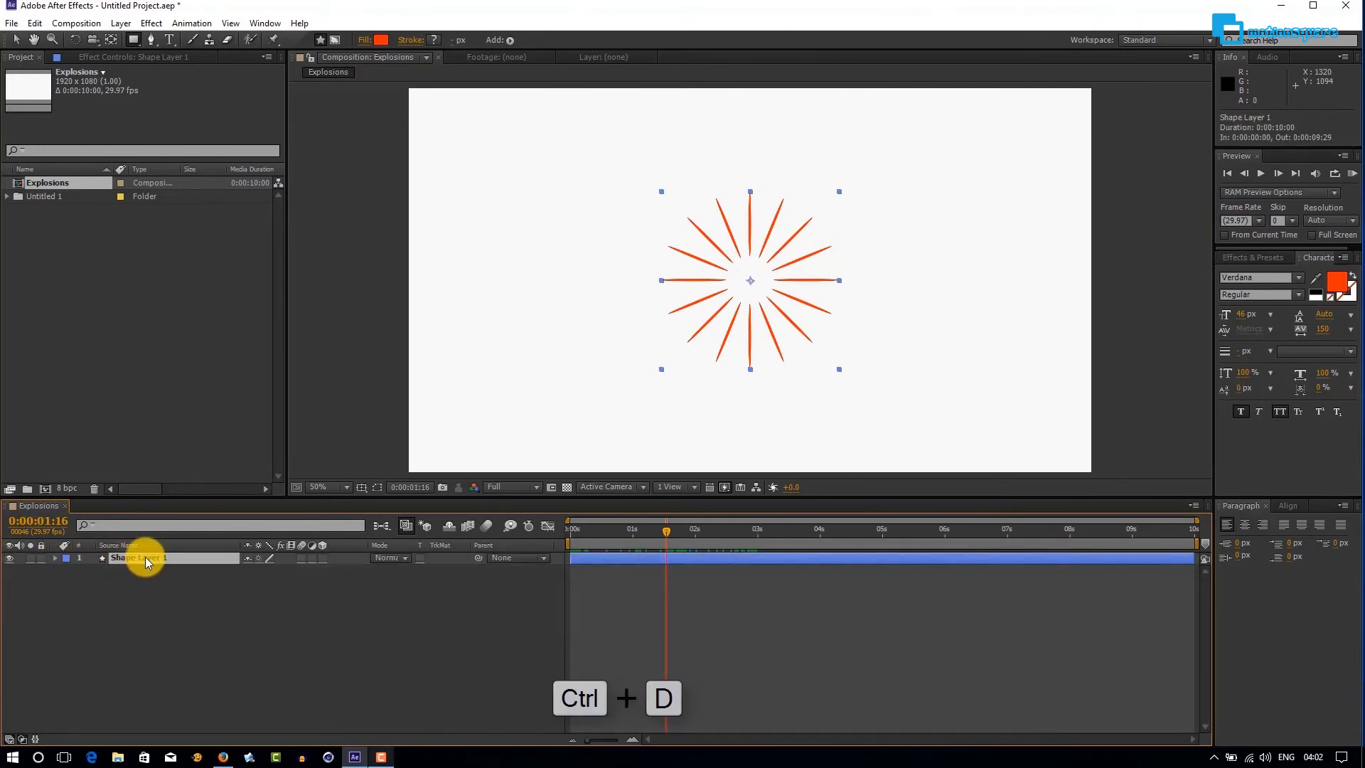
pyautogui.hotkey('ctrl', 'd')
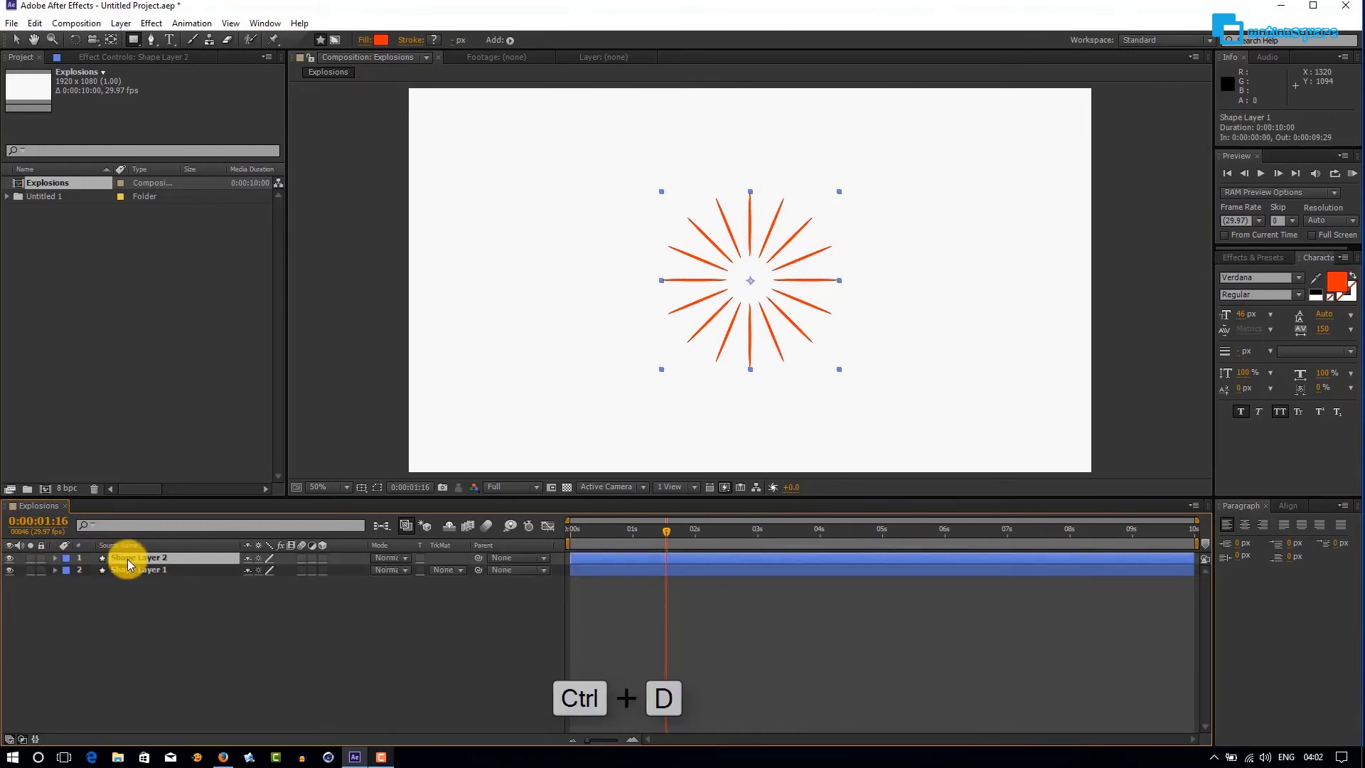
pyautogui.press('u')
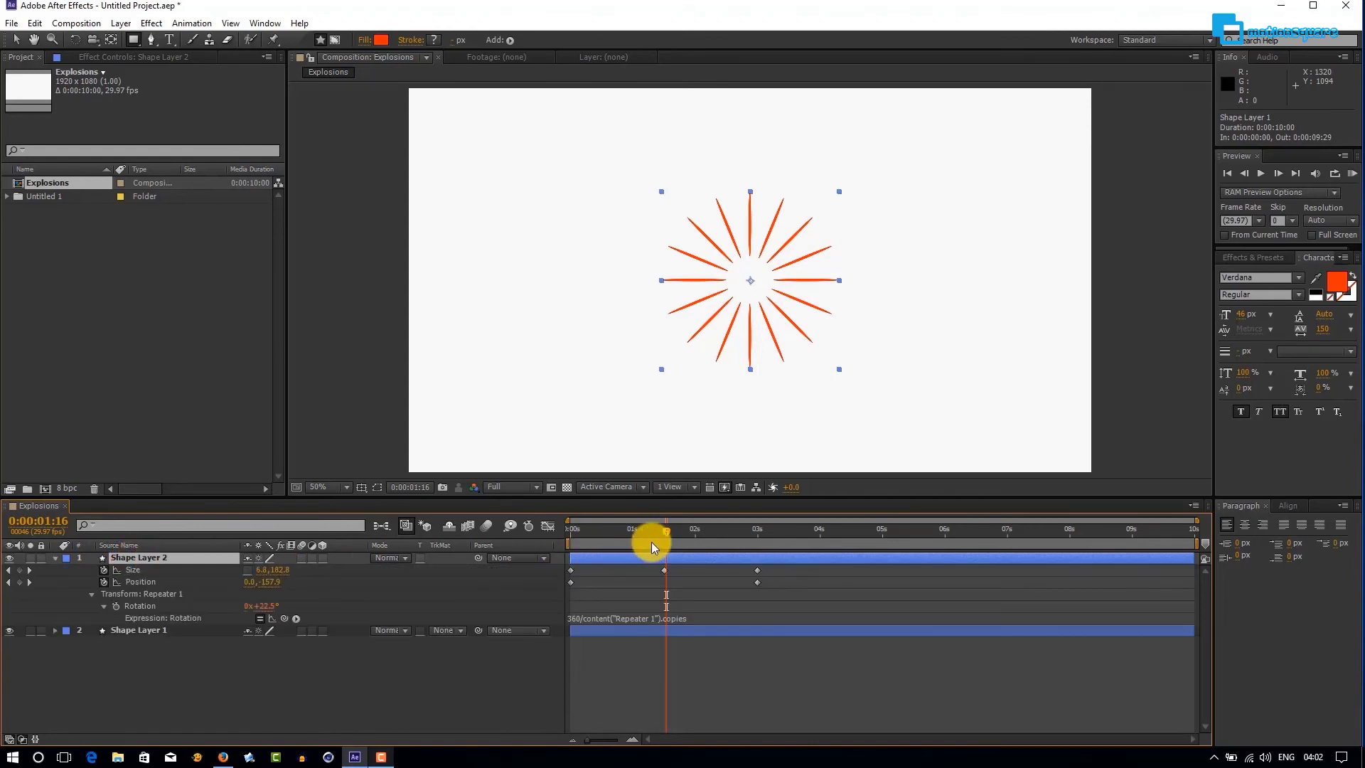
pyautogui.moveTo(772, 571)
pyautogui.mouseDown()
pyautogui.moveTo(571, 593)
pyautogui.moveTo(681, 574)
pyautogui.moveTo(642, 538)
pyautogui.moveTo(575, 546)
pyautogui.moveTo(767, 541)
pyautogui.mouseUp()
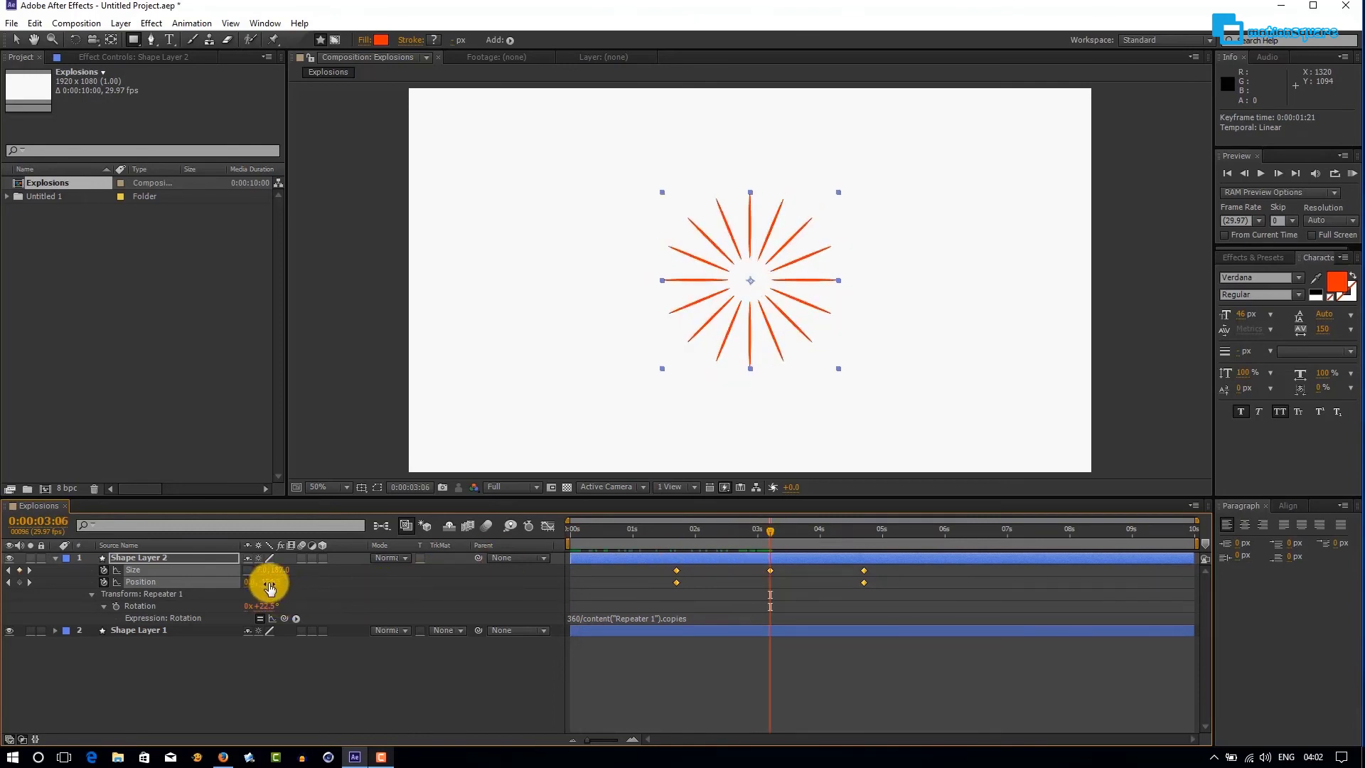
# Shrink Shape Layer 2's ellipse size to about 8×95 for shorter streaks
pyautogui.click(327, 682)
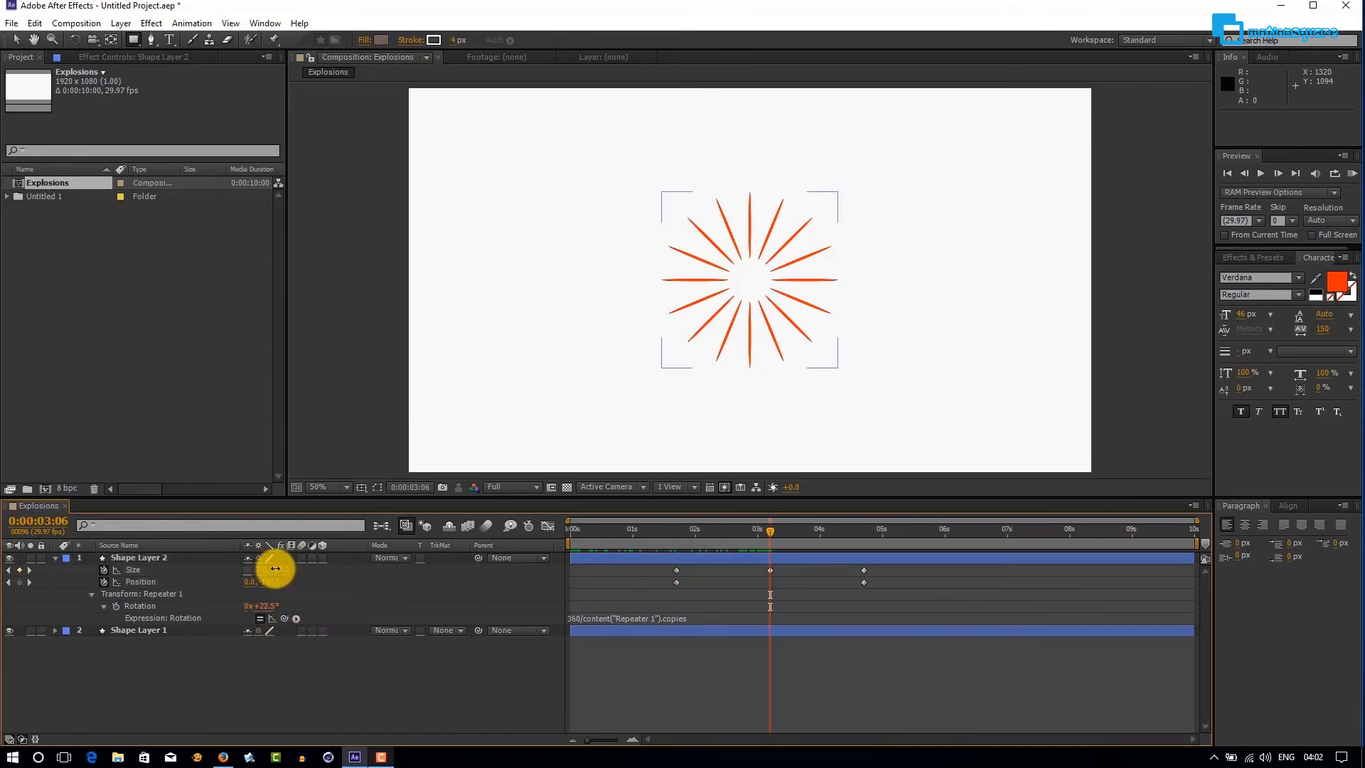
pyautogui.moveTo(275, 568); pyautogui.dragTo(217, 572)
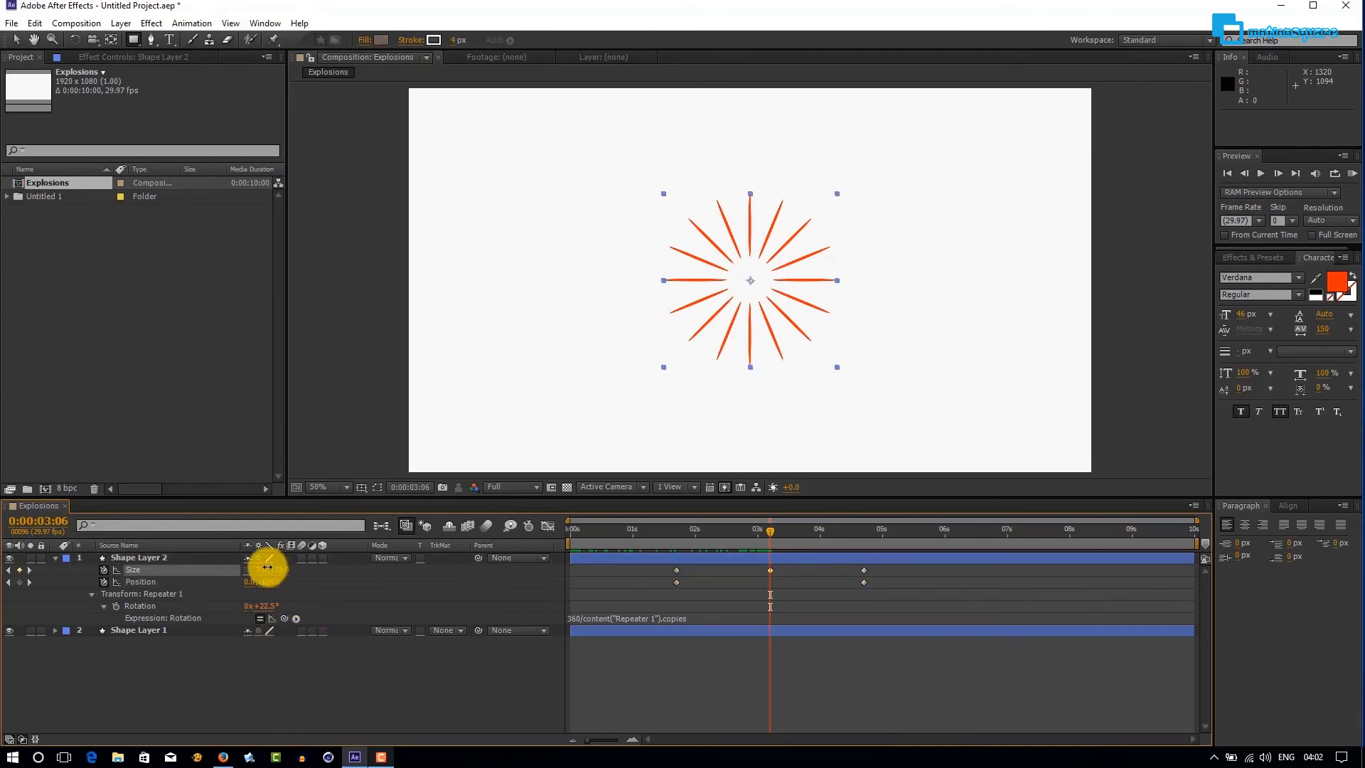
pyautogui.click(216, 573)
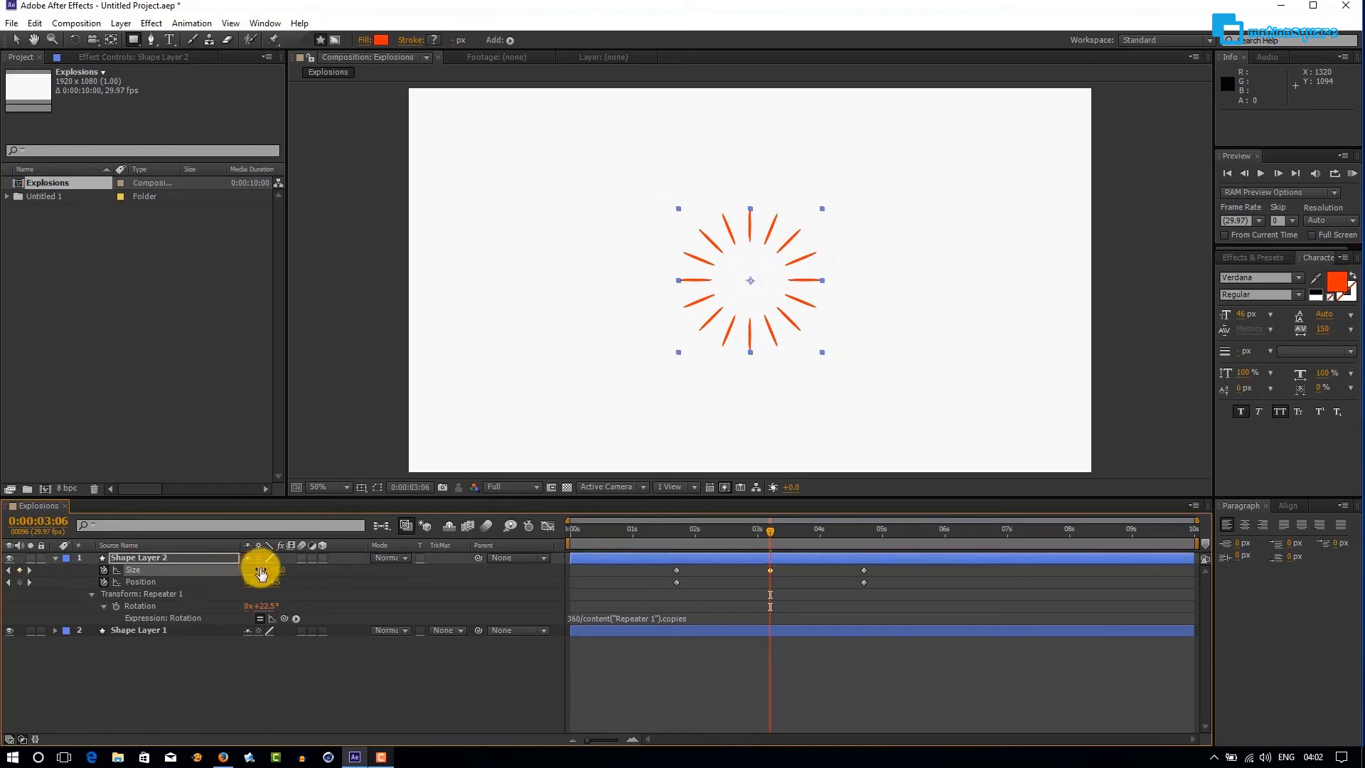
pyautogui.moveTo(261, 573); pyautogui.dragTo(259, 566)
# Duplicate Shape Layer 2 and shift Shape Layer 3's keyframes later
pyautogui.click(165, 558)
pyautogui.hotkey('ctrl', 'd')
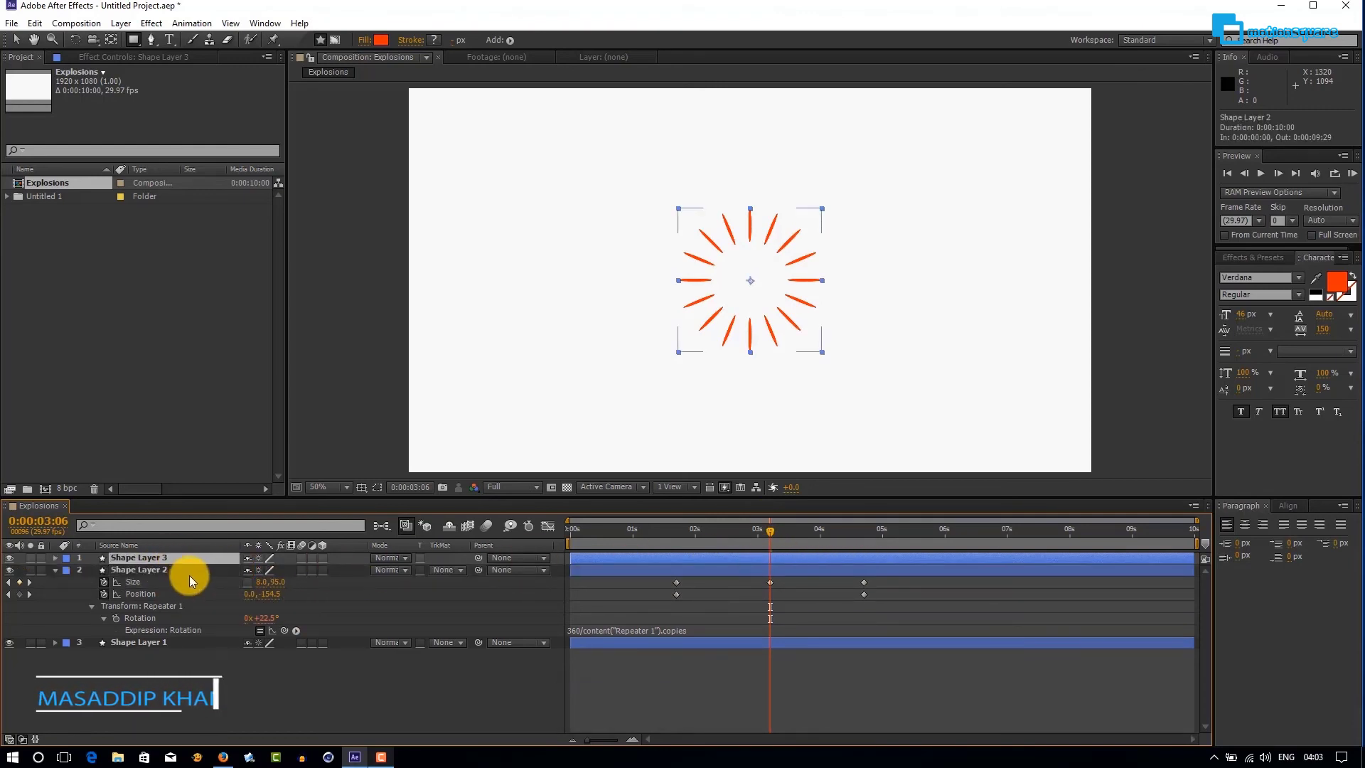
pyautogui.press('u')
pyautogui.moveTo(878, 565)
pyautogui.mouseDown()
pyautogui.moveTo(674, 576)
pyautogui.moveTo(707, 568)
pyautogui.mouseUp()
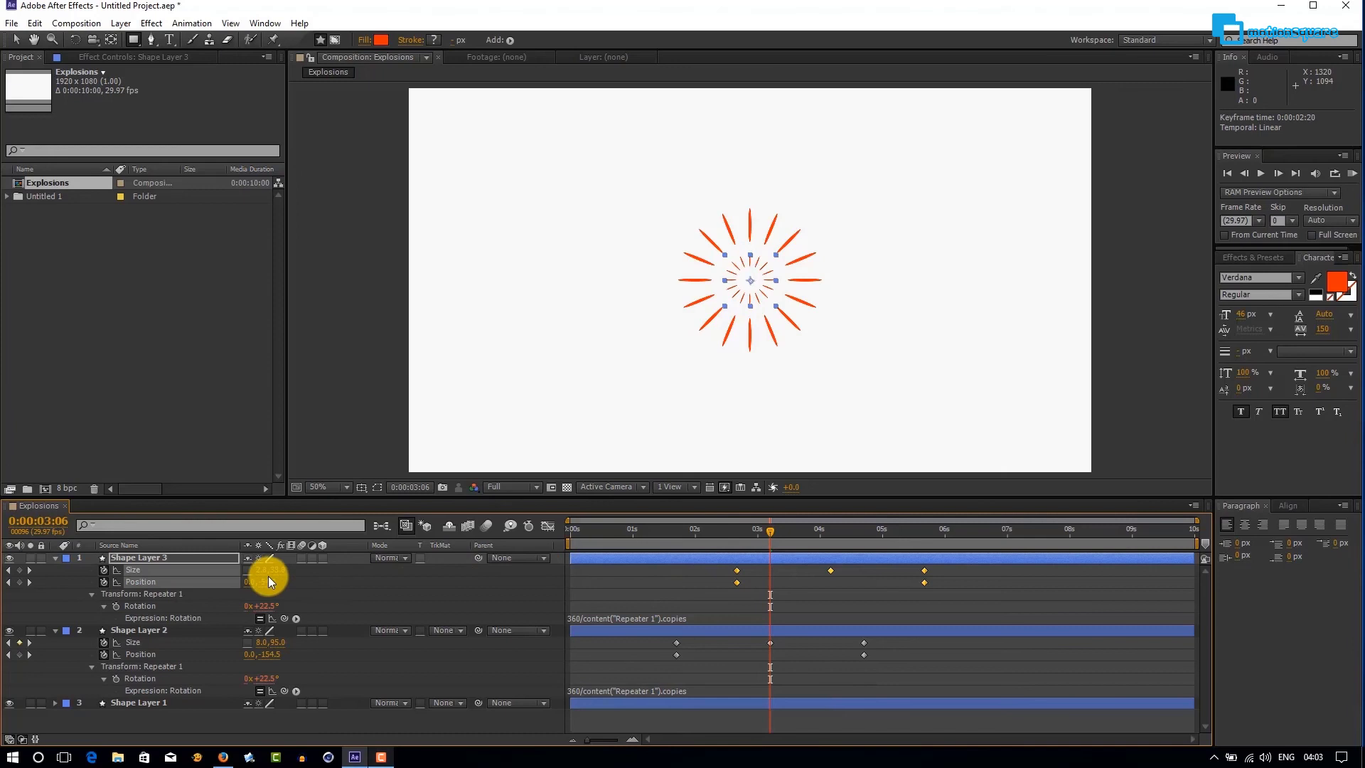
# At four seconds, thin Shape Layer 3's streaks, then return to the start
pyautogui.moveTo(770, 531); pyautogui.dragTo(830, 527)
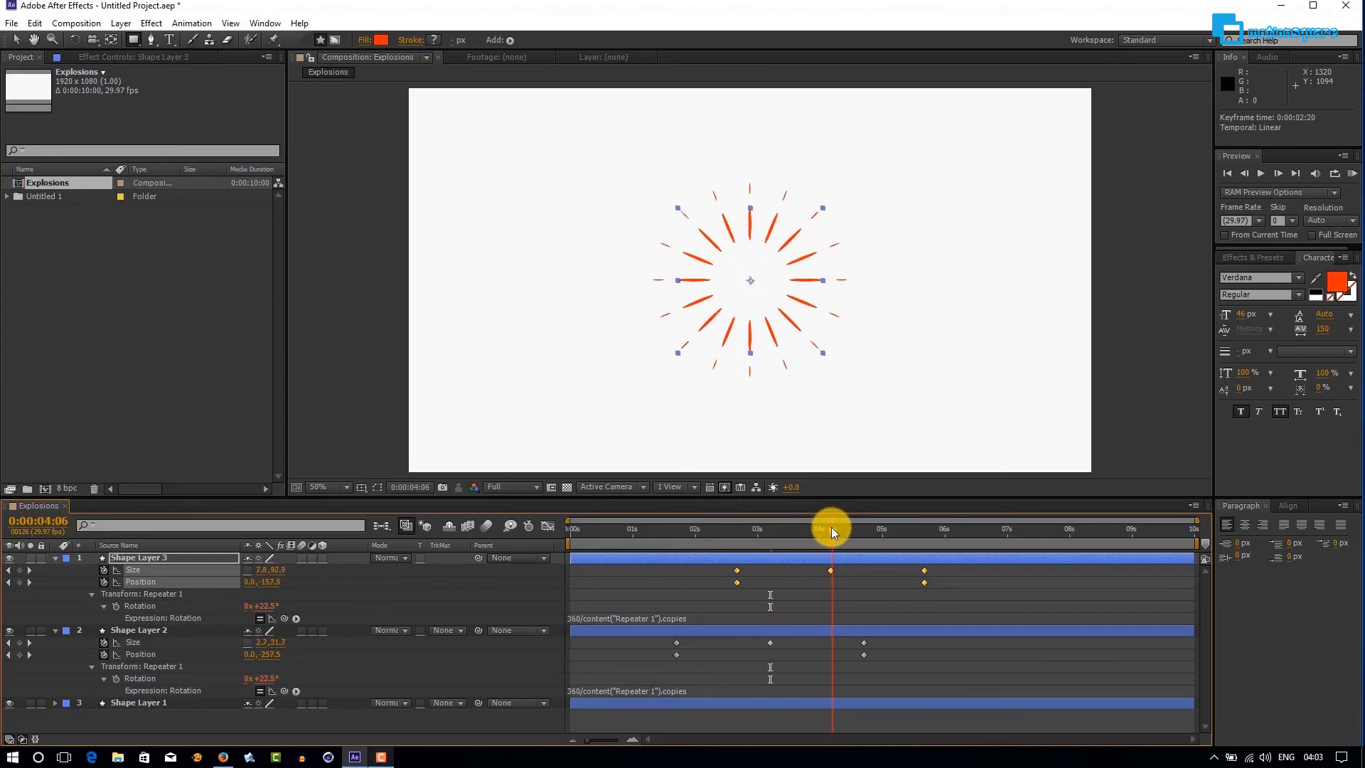
pyautogui.click(489, 530)
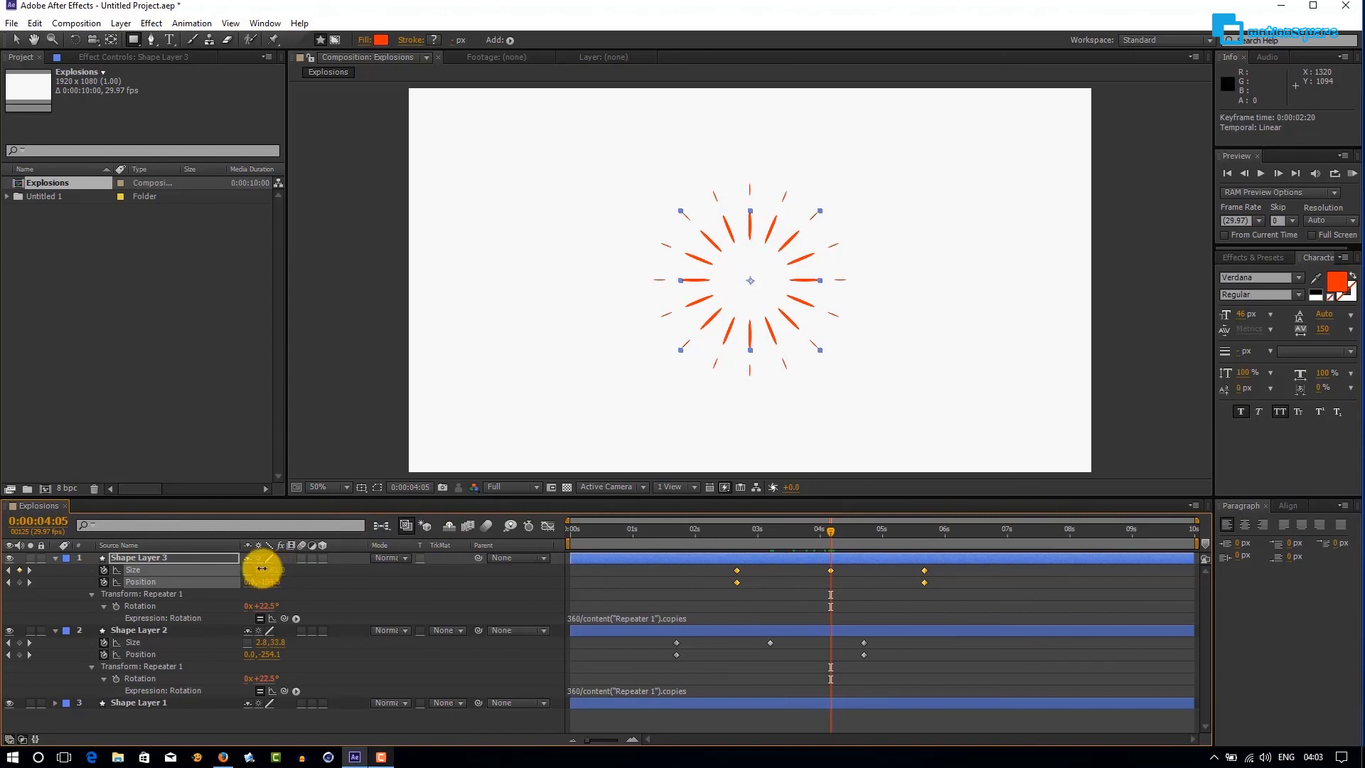
pyautogui.moveTo(262, 568); pyautogui.dragTo(253, 571)
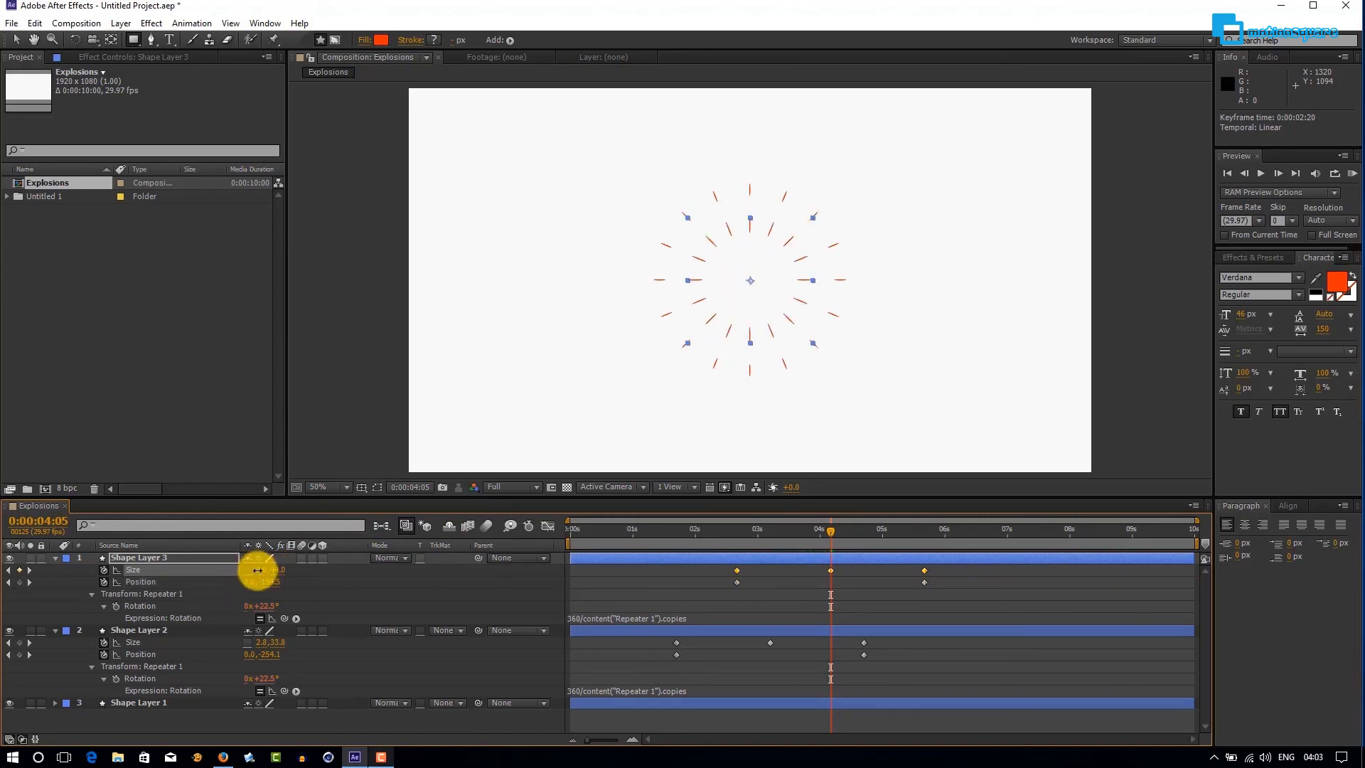
pyautogui.moveTo(830, 530); pyautogui.dragTo(575, 534)
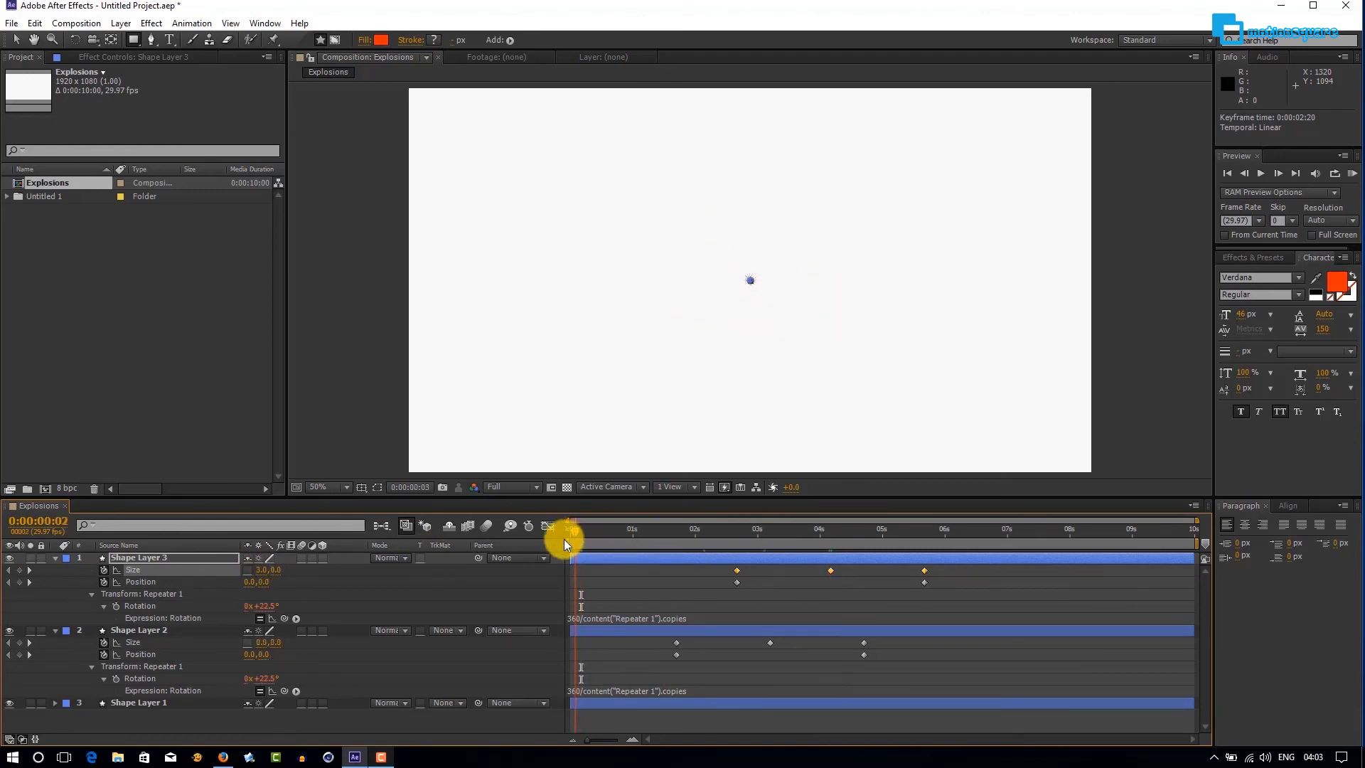
pyautogui.click(1260, 174)
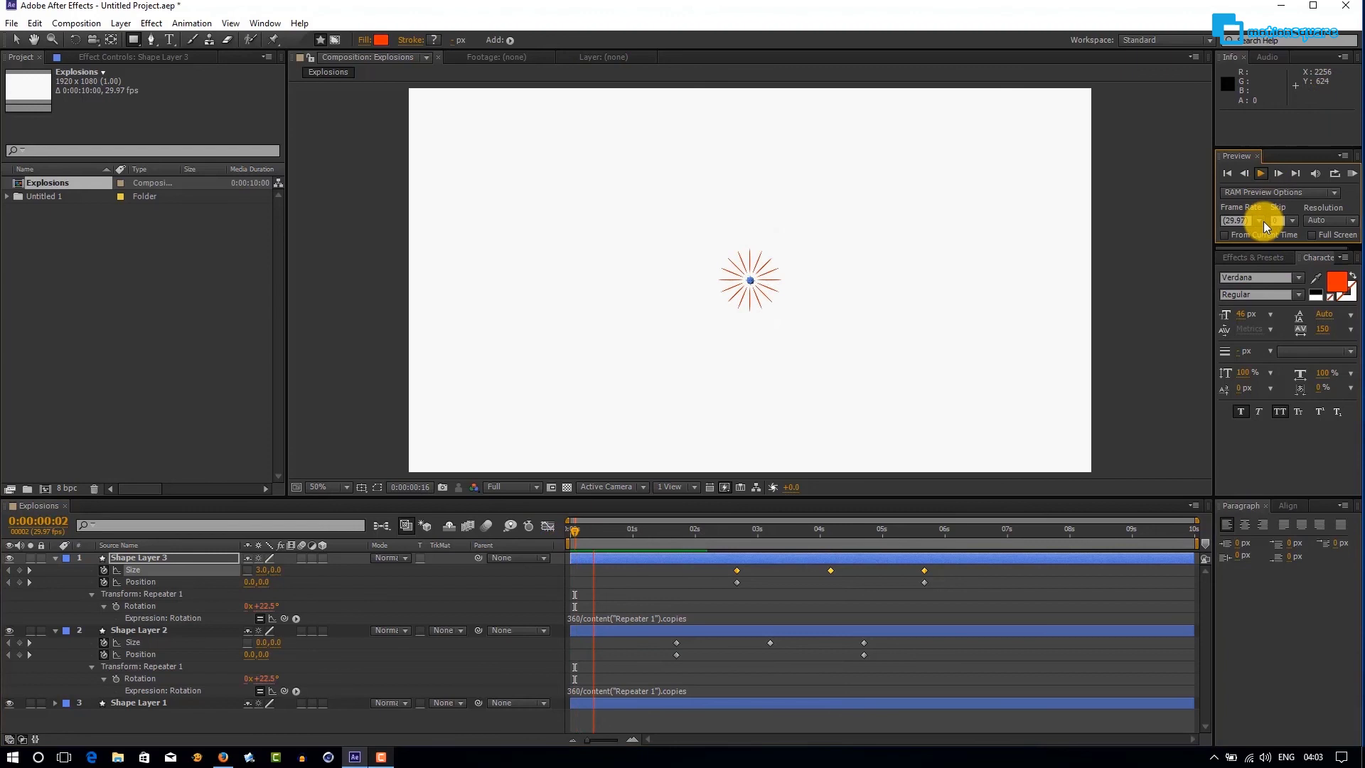